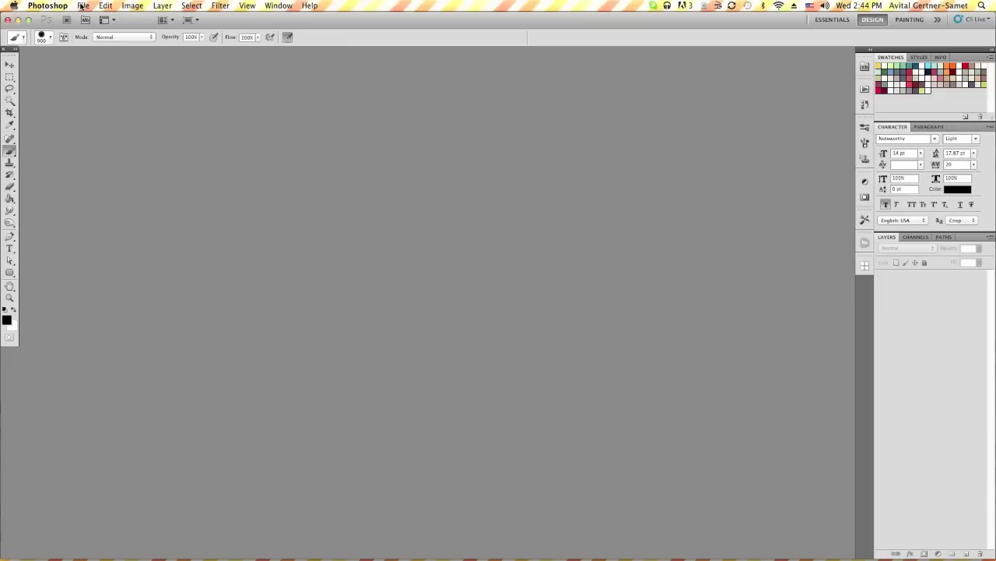
# Step: Open Doily - RAW SCAN.jpg from recent files and centre its window in the workspace
pyautogui.click(82, 6)
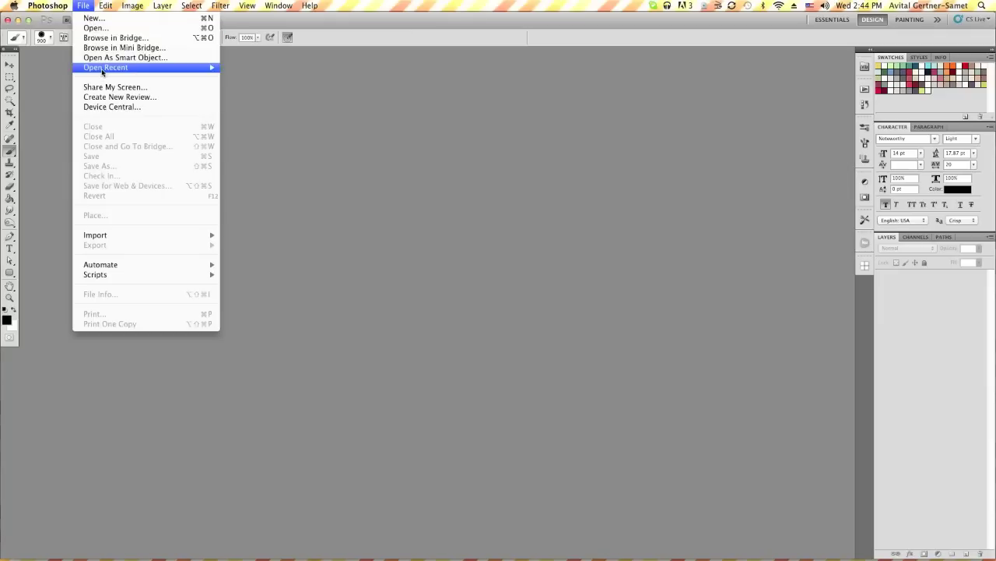
pyautogui.moveTo(106, 67)
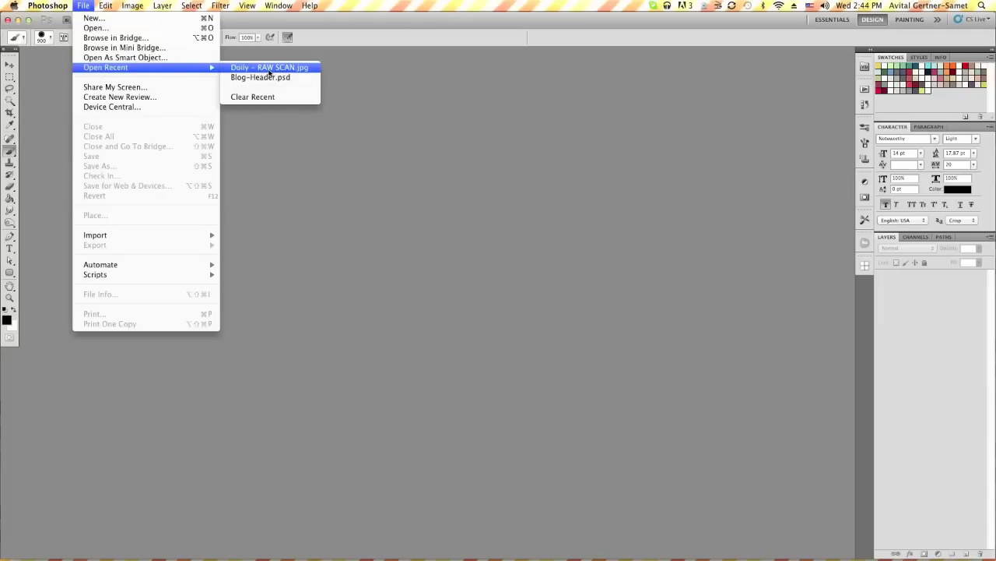
pyautogui.click(268, 72)
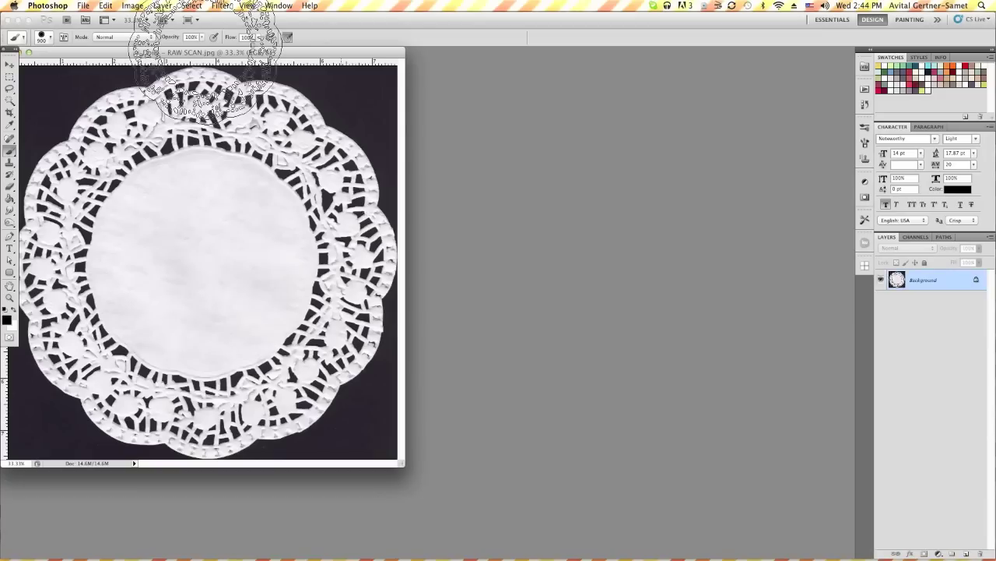
pyautogui.moveTo(111, 54); pyautogui.dragTo(351, 75)
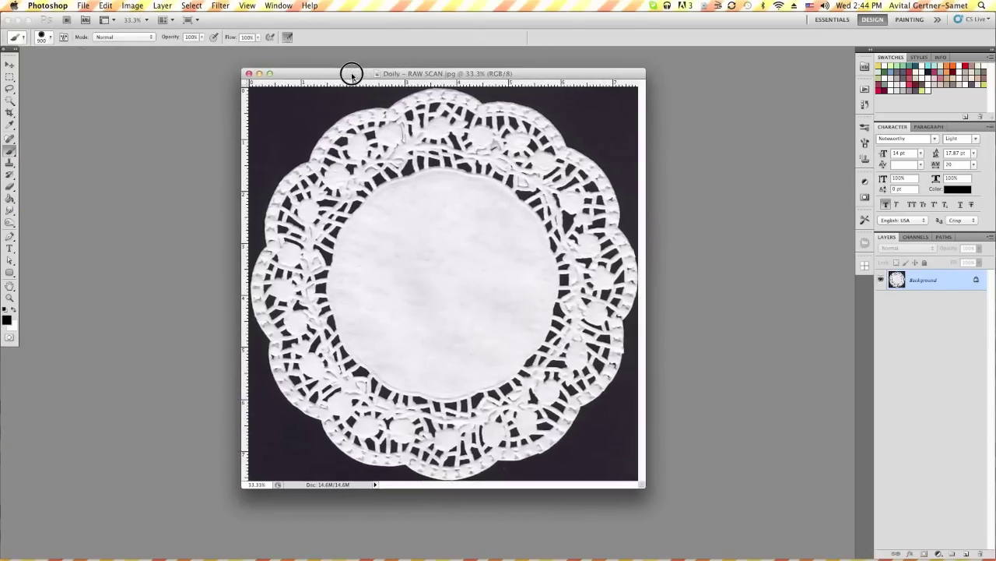
pyautogui.click(10, 63)
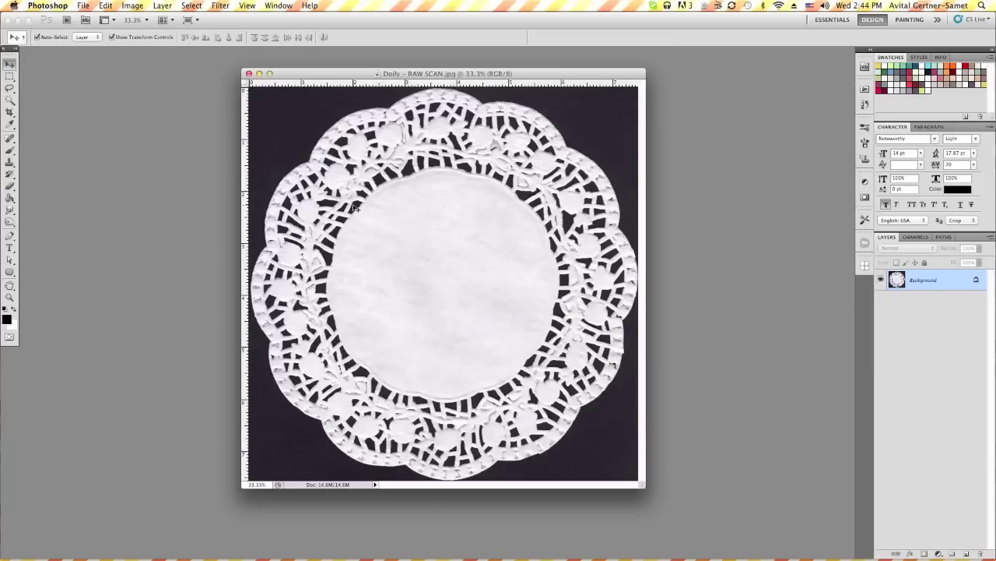
pyautogui.moveTo(285, 73); pyautogui.dragTo(262, 72)
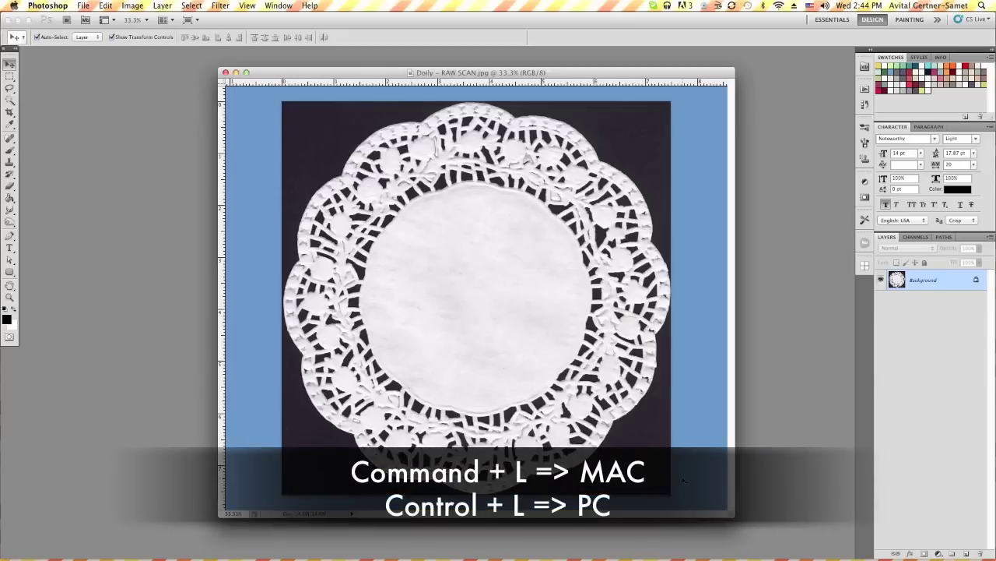
# Step: Open Levels with Cmd+L, move the dialog aside and raise the black input slider
pyautogui.press('super+l')
pyautogui.moveTo(726, 254); pyautogui.dragTo(725, 152)
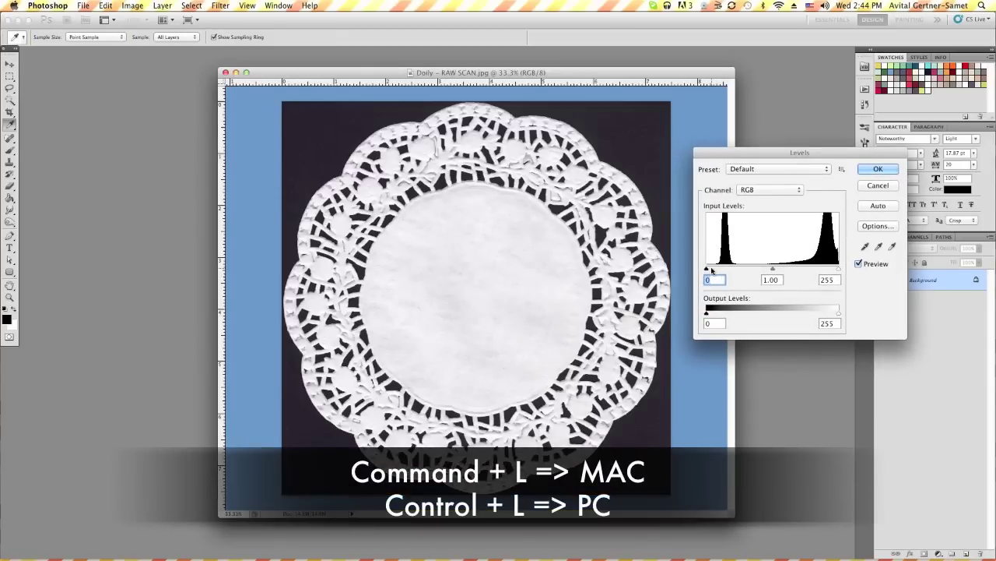
pyautogui.moveTo(707, 269); pyautogui.dragTo(728, 269)
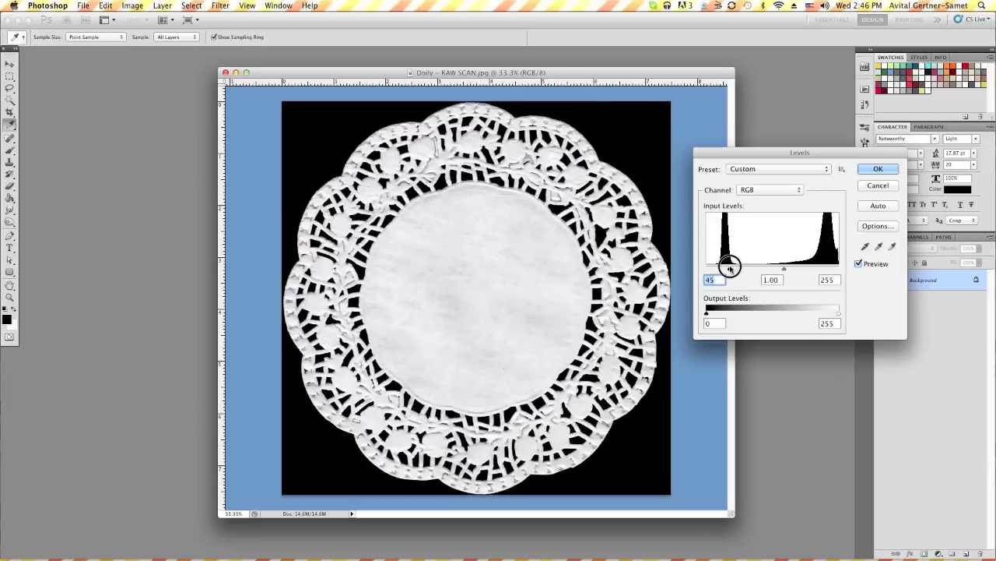
pyautogui.moveTo(727, 269); pyautogui.dragTo(736, 268)
# Step: Sample the black background as black point and the doily centre as white point
pyautogui.click(865, 249)
pyautogui.click(635, 137)
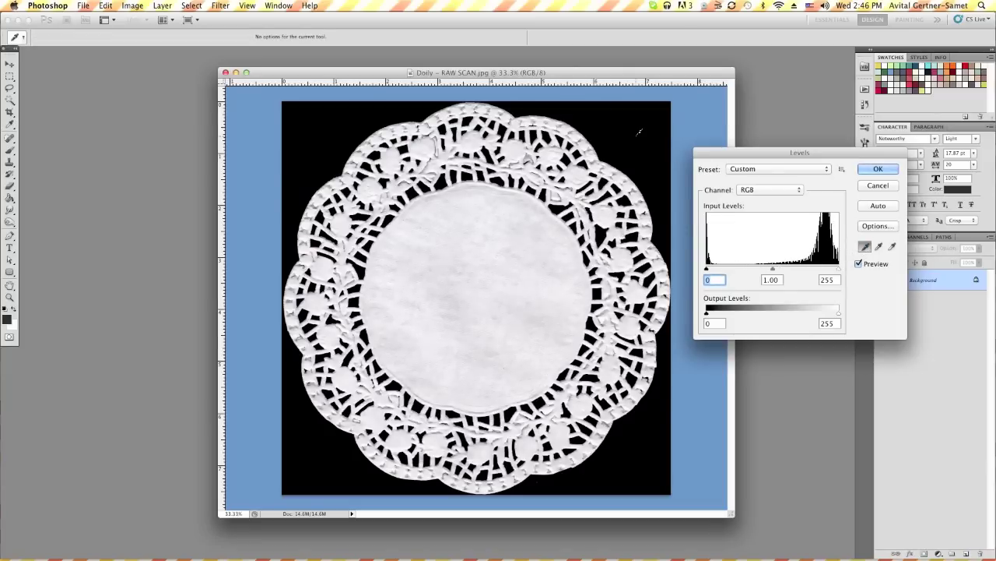
pyautogui.click(893, 249)
pyautogui.click(478, 283)
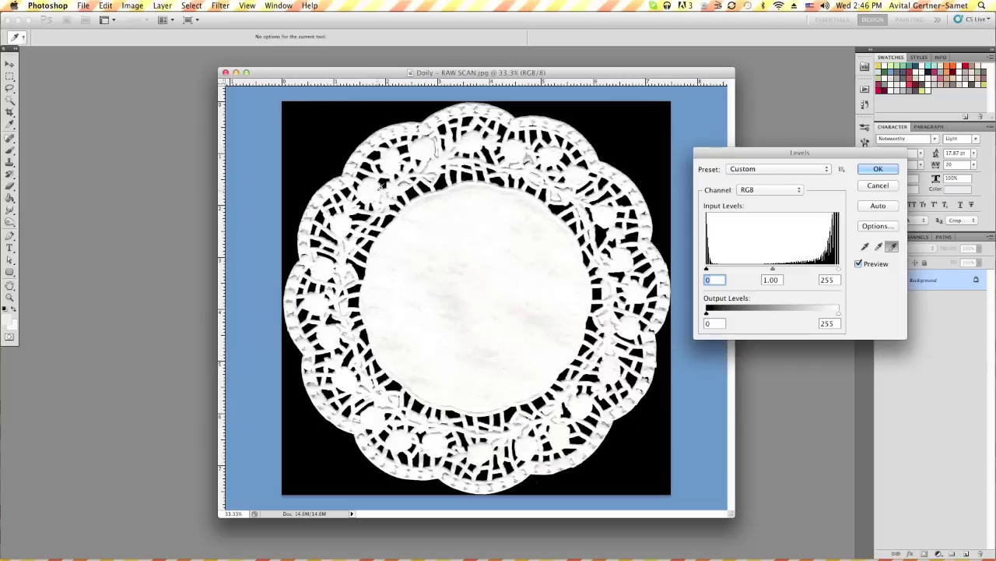
pyautogui.click(380, 188)
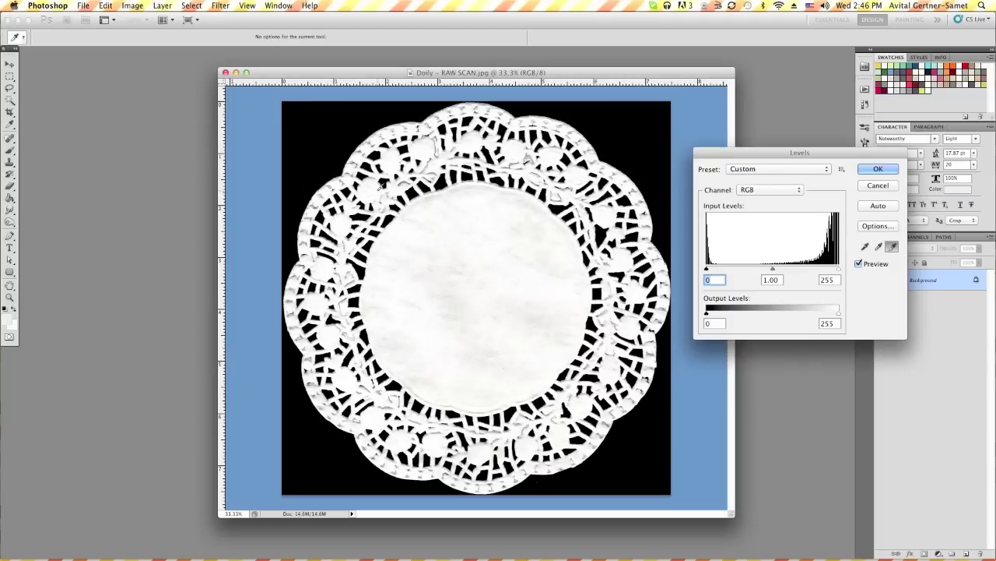
pyautogui.click(450, 309)
pyautogui.click(480, 308)
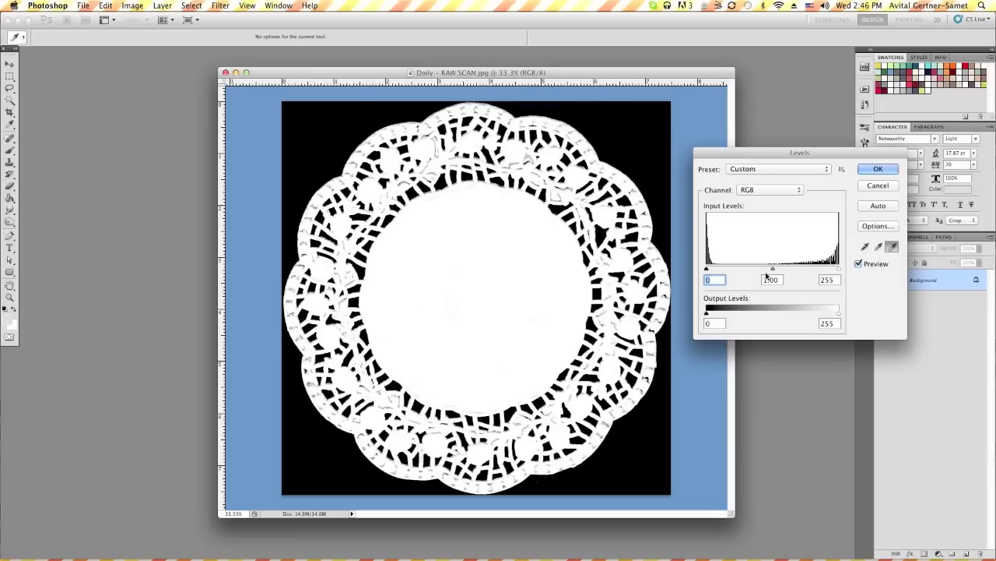
# Step: Set Levels black input to 37 and white input to about 211, then apply
pyautogui.moveTo(707, 268); pyautogui.dragTo(725, 269)
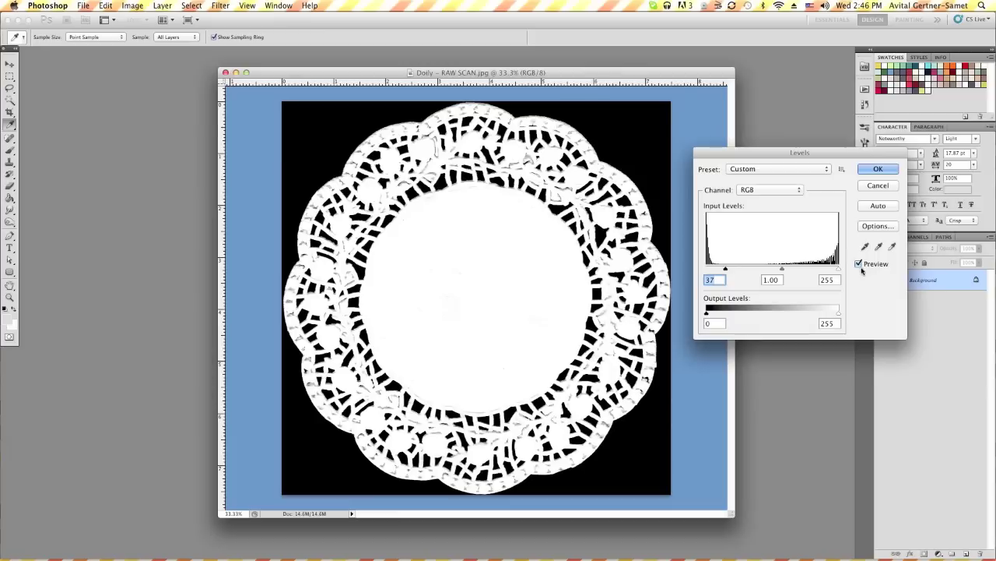
pyautogui.moveTo(835, 268); pyautogui.dragTo(826, 270)
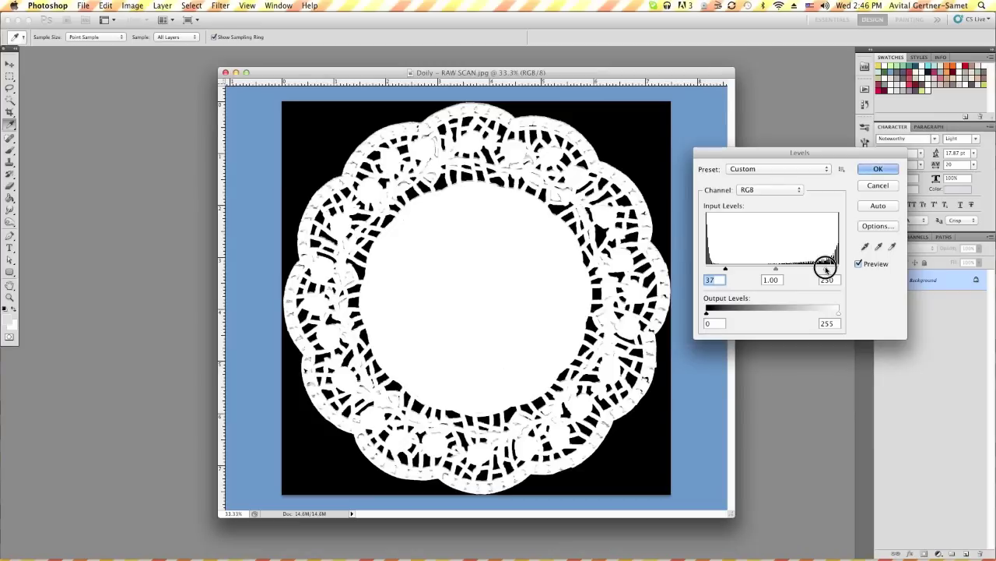
pyautogui.moveTo(826, 269); pyautogui.dragTo(817, 268)
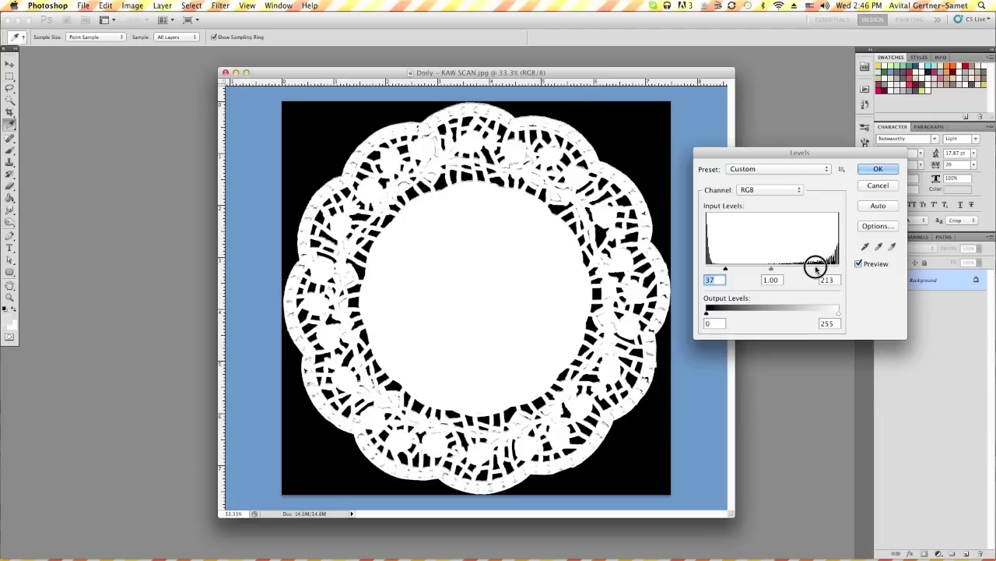
pyautogui.moveTo(818, 268)
pyautogui.mouseDown()
pyautogui.moveTo(828, 267)
pyautogui.moveTo(816, 267)
pyautogui.mouseUp()
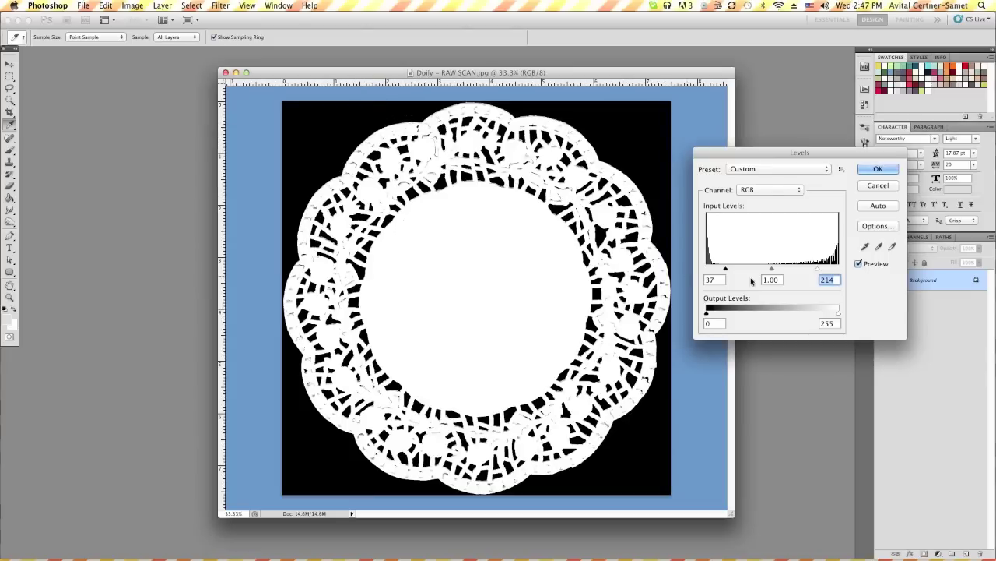
pyautogui.moveTo(816, 270); pyautogui.dragTo(835, 269)
pyautogui.moveTo(836, 269); pyautogui.dragTo(823, 268)
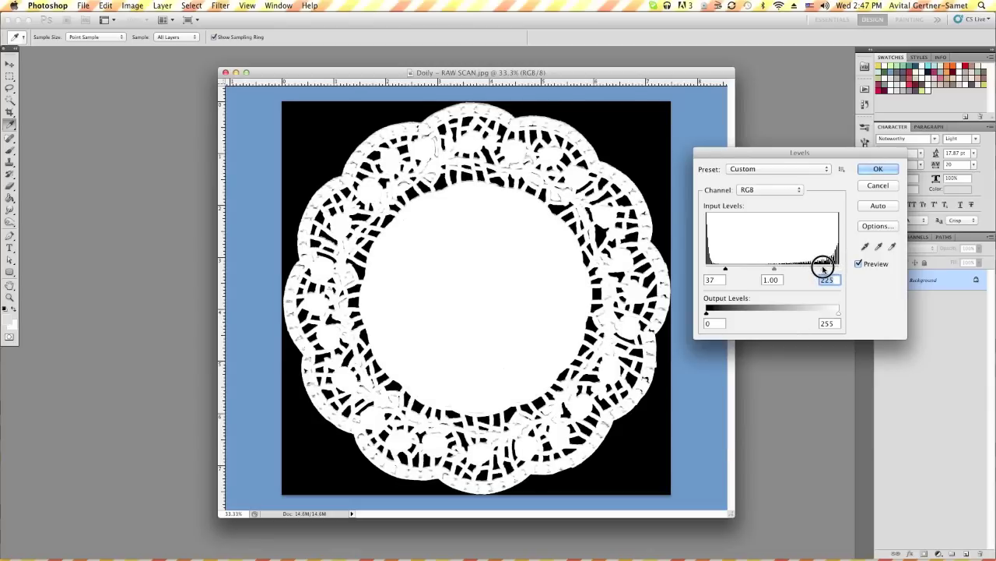
pyautogui.moveTo(824, 268); pyautogui.dragTo(815, 269)
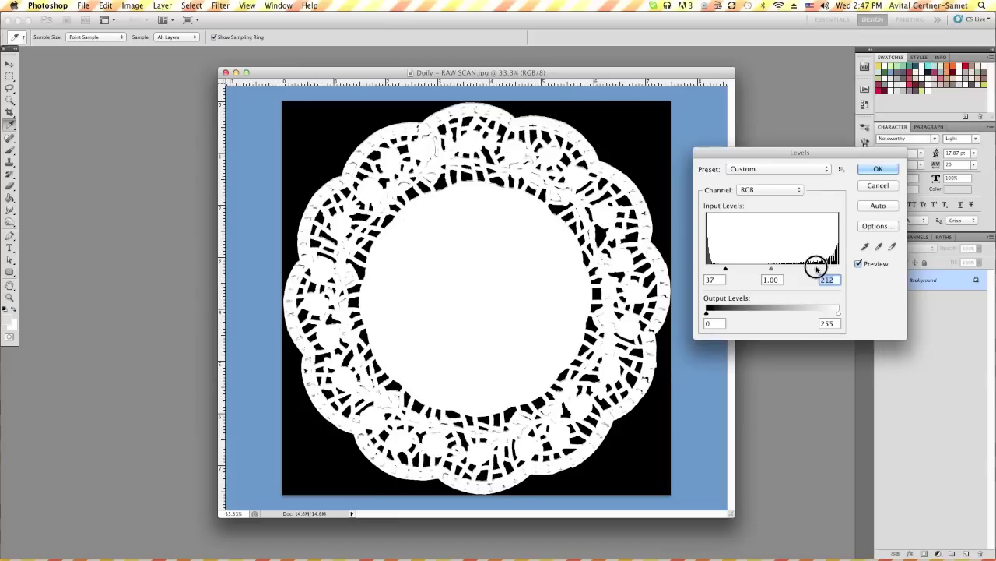
pyautogui.click(878, 169)
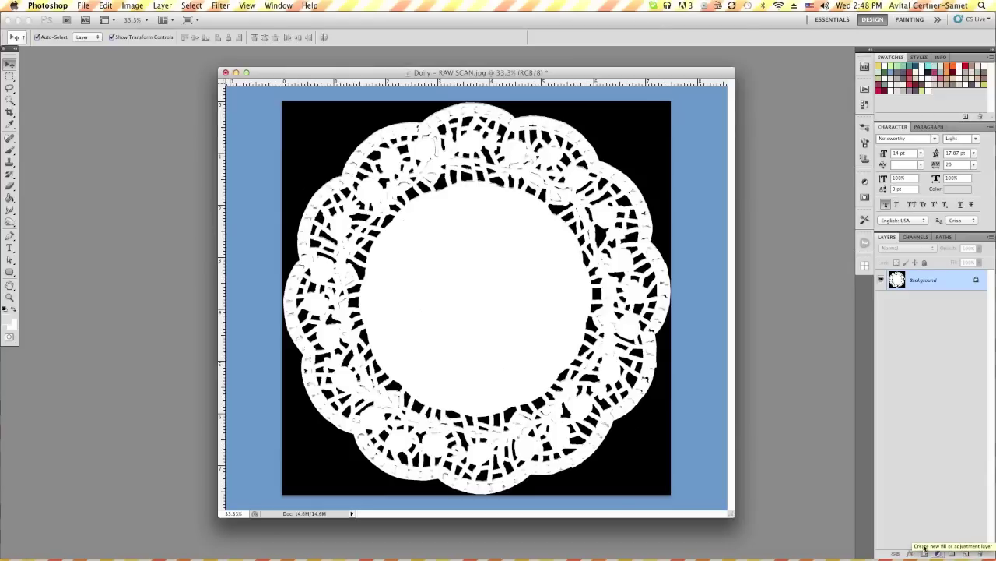
# Step: Add an Invert adjustment layer, then flatten the image into a single Background layer
pyautogui.click(163, 6)
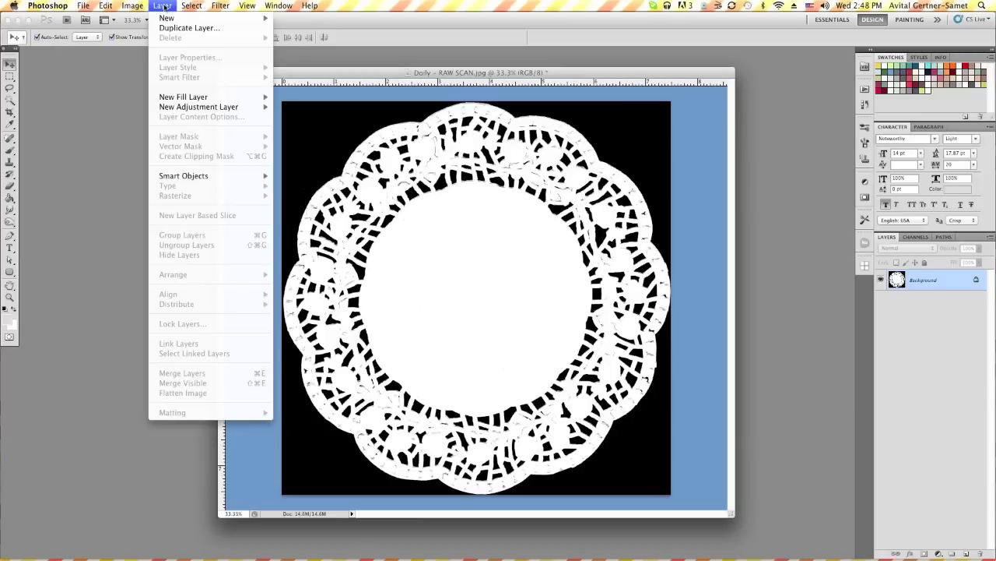
pyautogui.moveTo(199, 106)
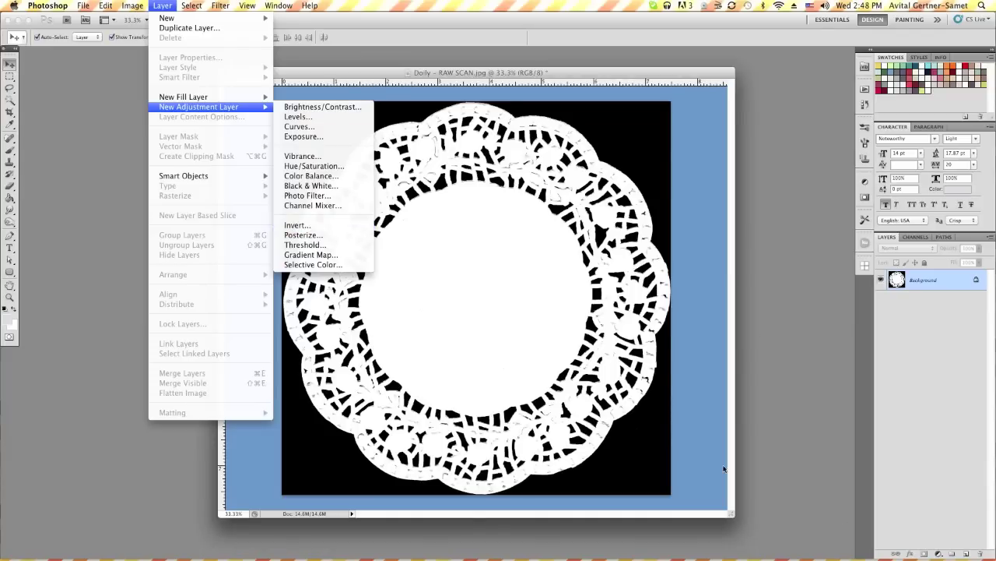
pyautogui.click(780, 471)
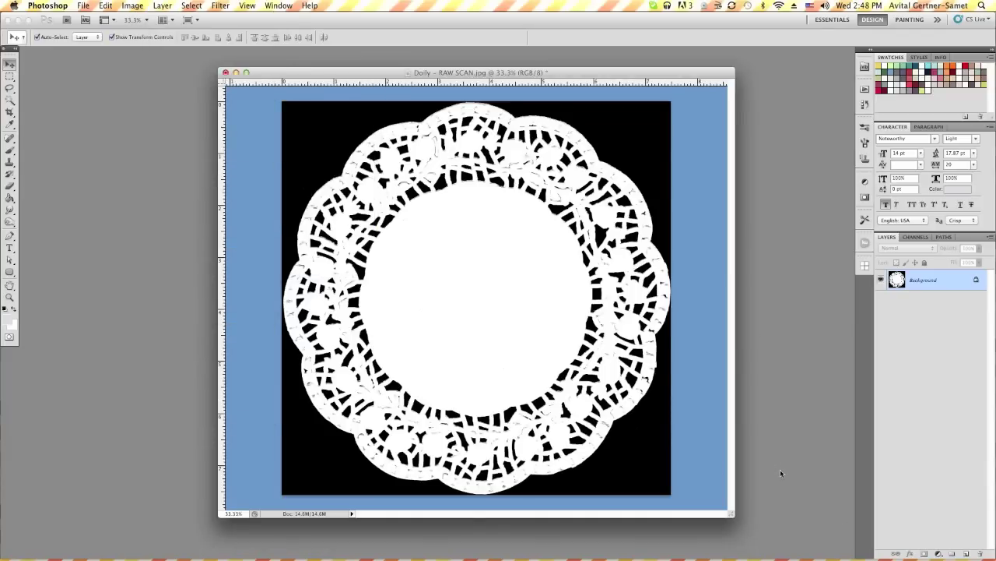
pyautogui.click(939, 553)
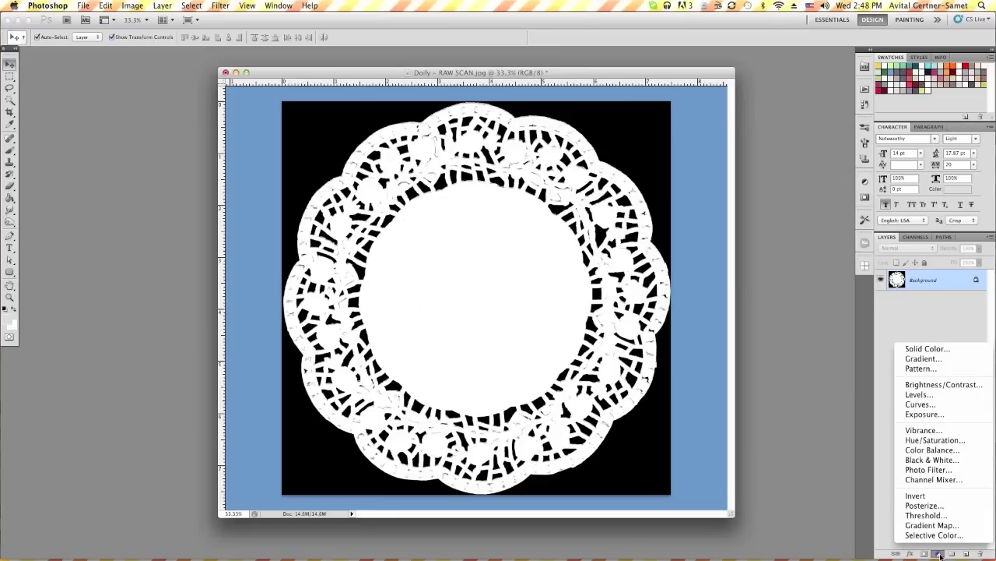
pyautogui.click(927, 497)
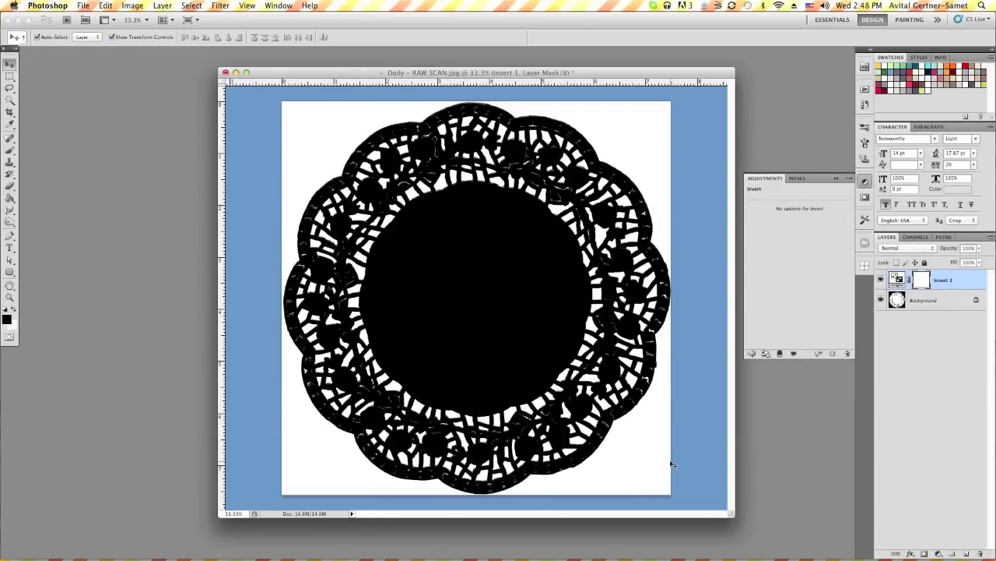
pyautogui.click(836, 173)
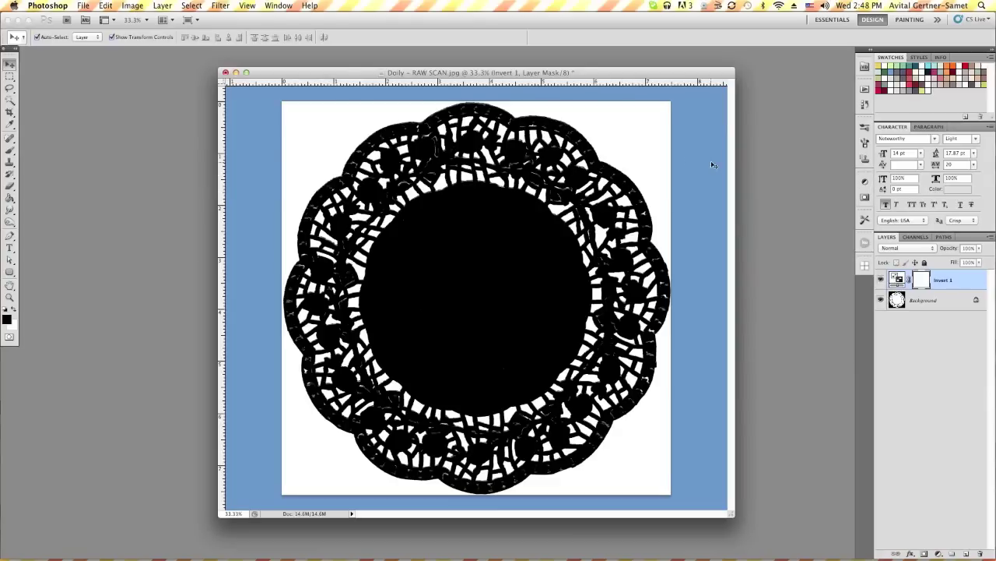
pyautogui.rightClick(941, 304)
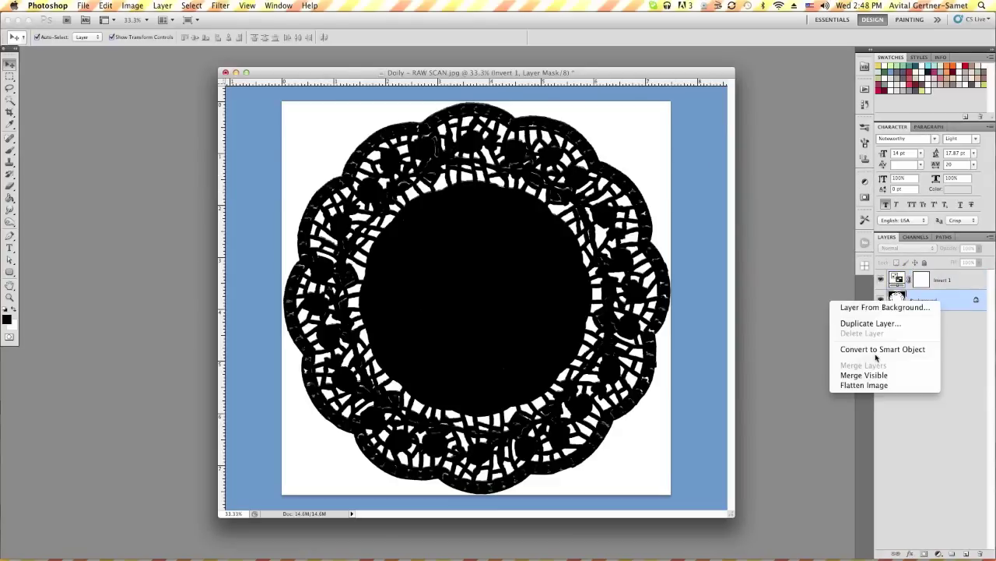
pyautogui.click(844, 386)
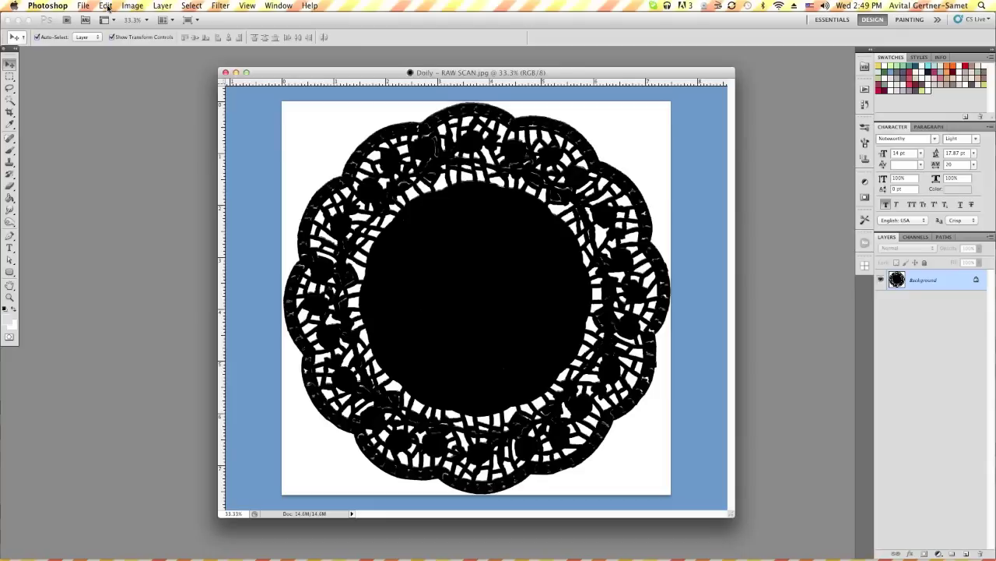
# Step: Define the doily as a brush preset named Doily.jpg and close the scan document
pyautogui.click(106, 6)
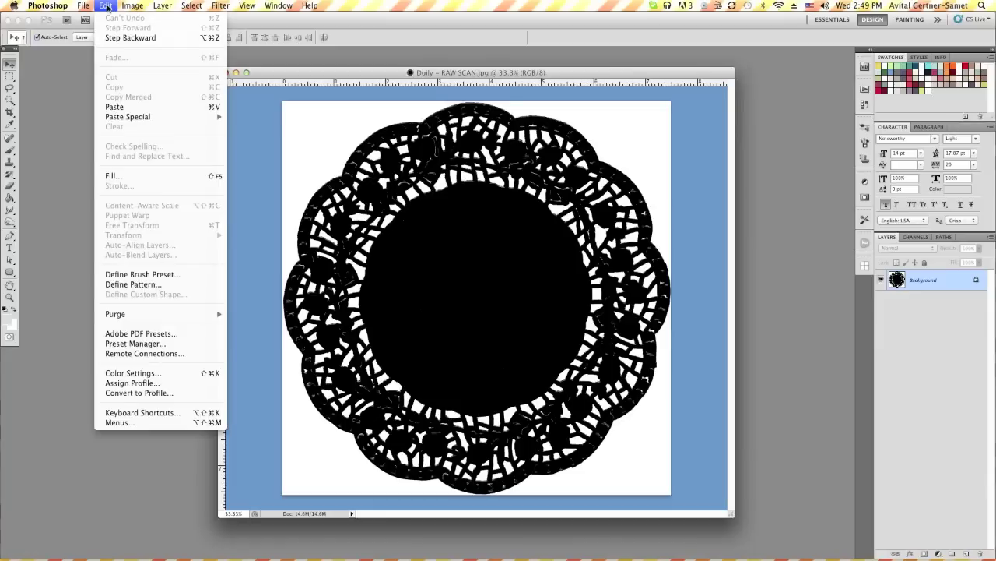
pyautogui.click(175, 277)
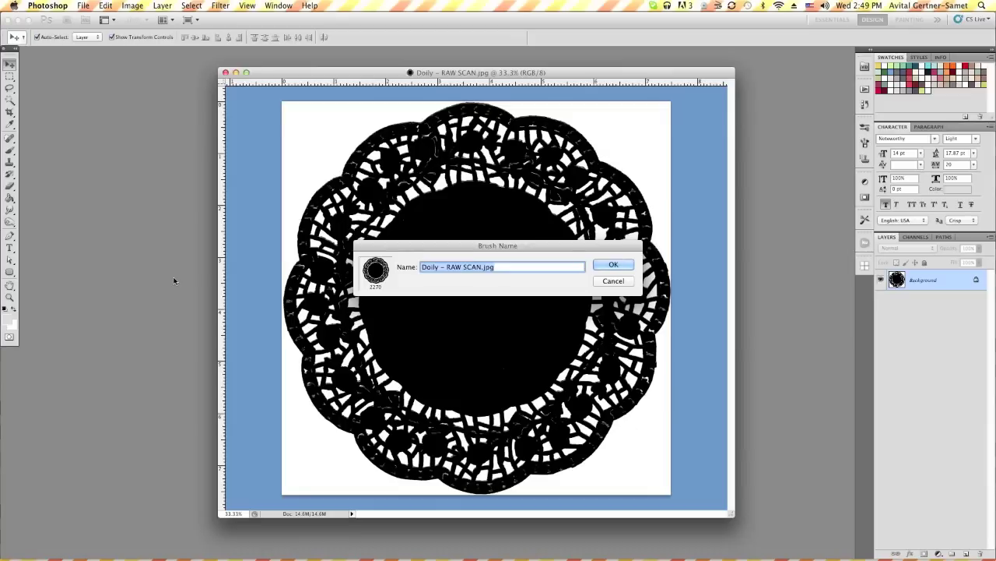
pyautogui.click(437, 268)
pyautogui.moveTo(437, 268); pyautogui.dragTo(482, 268)
pyautogui.press('BackSpace')
pyautogui.click(613, 265)
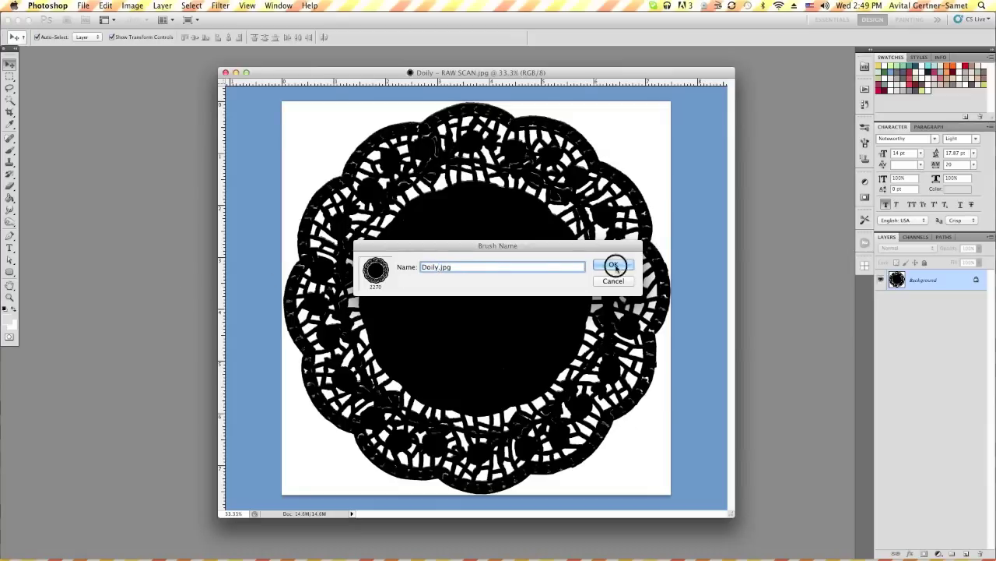
pyautogui.click(226, 73)
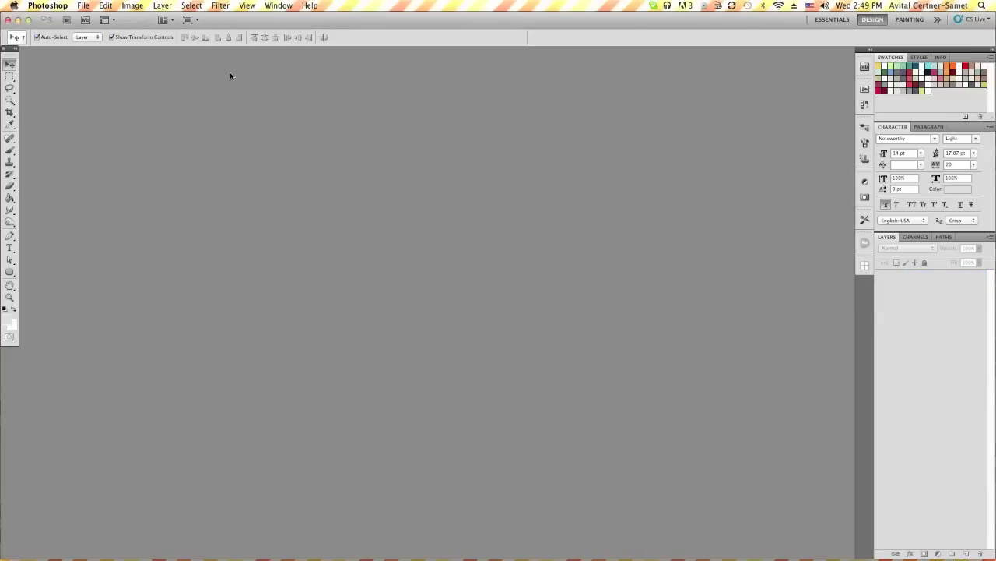
pyautogui.click(83, 7)
# Step: Create a new Scrapbooking 12x12 inch, 300 ppi document and move its window right
pyautogui.click(90, 19)
pyautogui.click(427, 218)
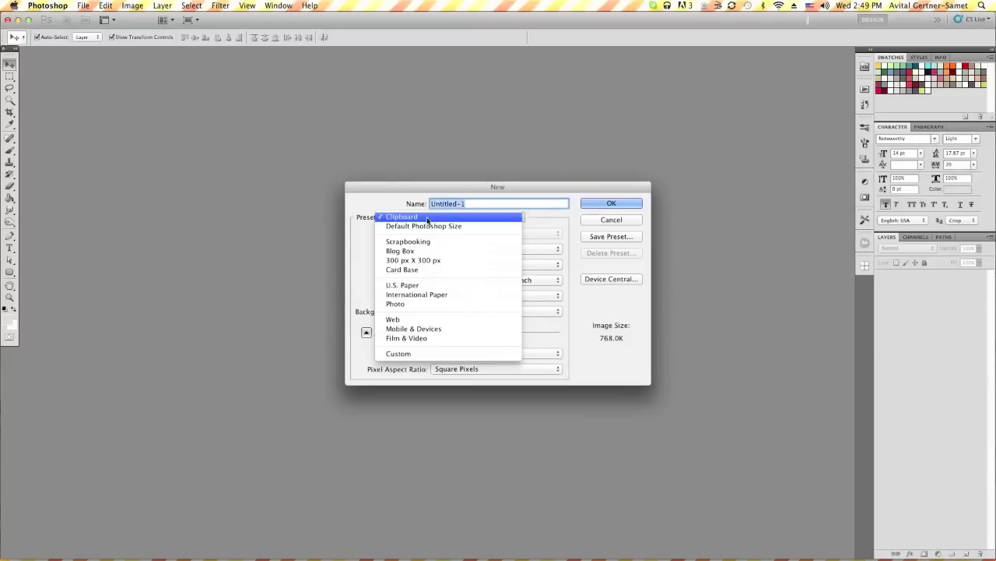
pyautogui.click(412, 241)
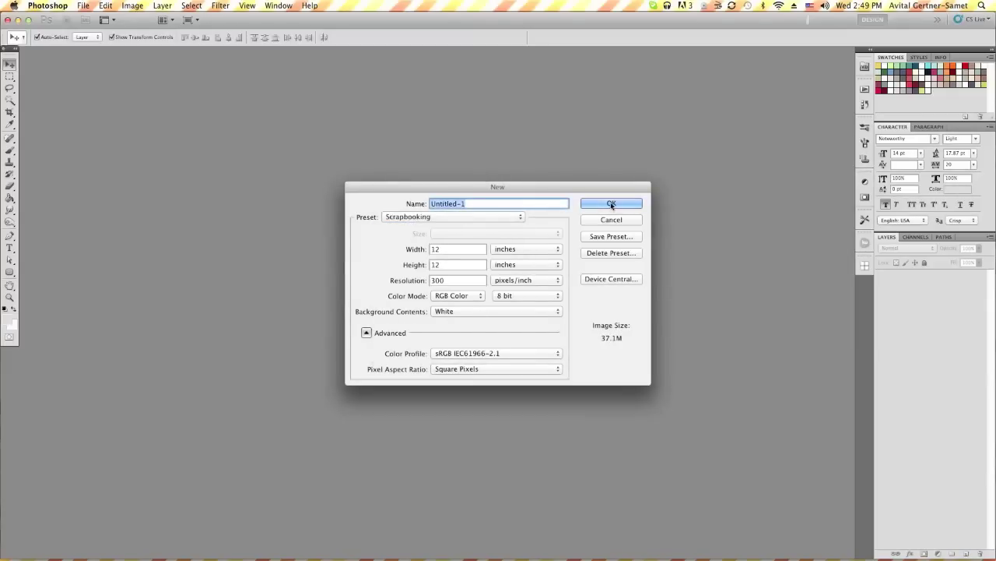
pyautogui.click(611, 204)
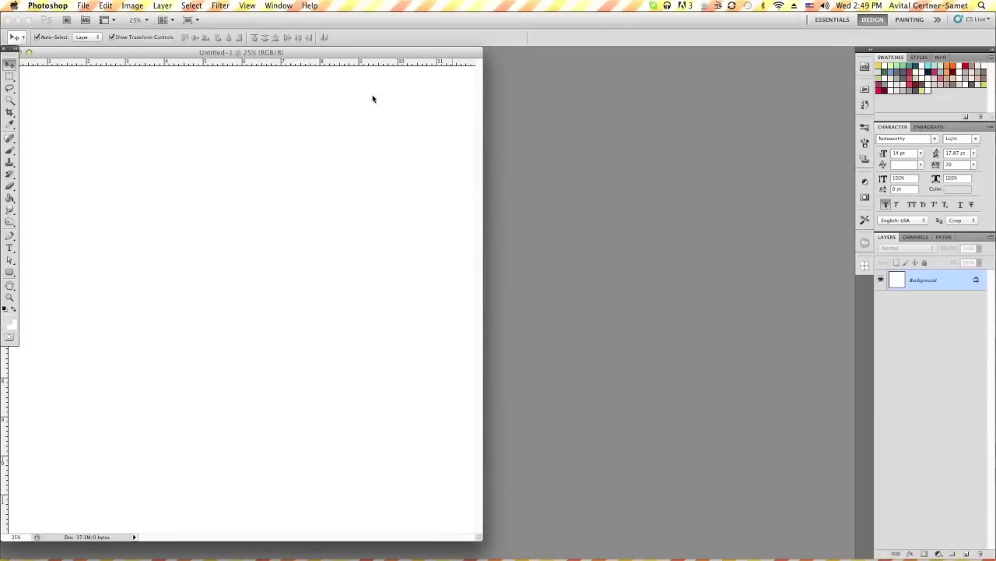
pyautogui.moveTo(258, 53); pyautogui.dragTo(398, 59)
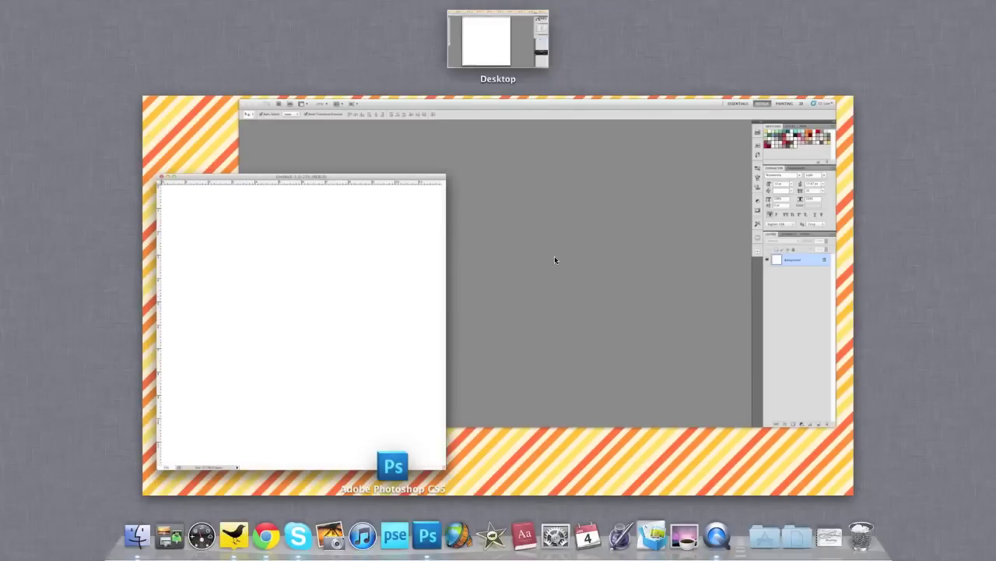
pyautogui.click(555, 259)
# Step: Set the foreground colour to yellow edc951
pyautogui.click(7, 322)
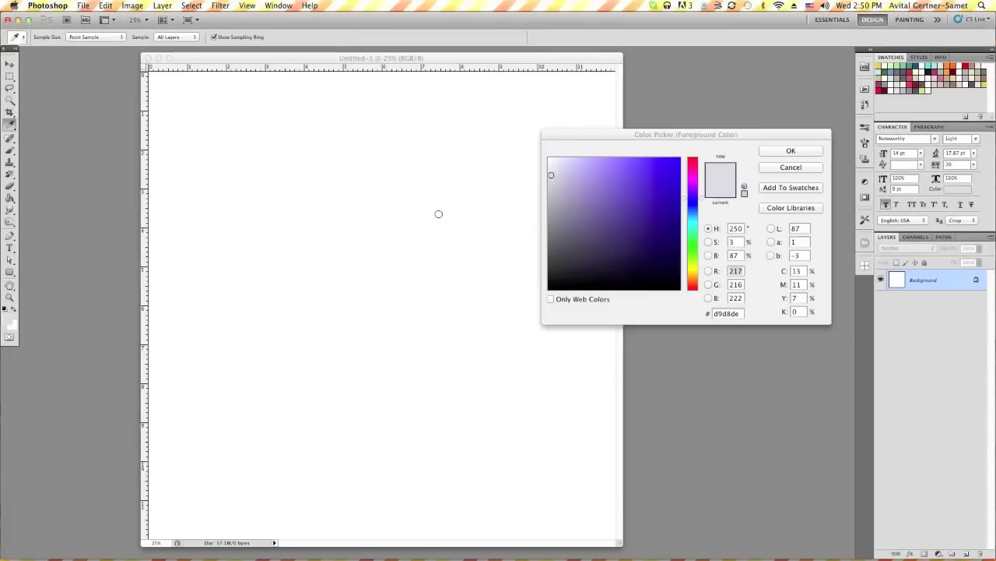
pyautogui.click(934, 65)
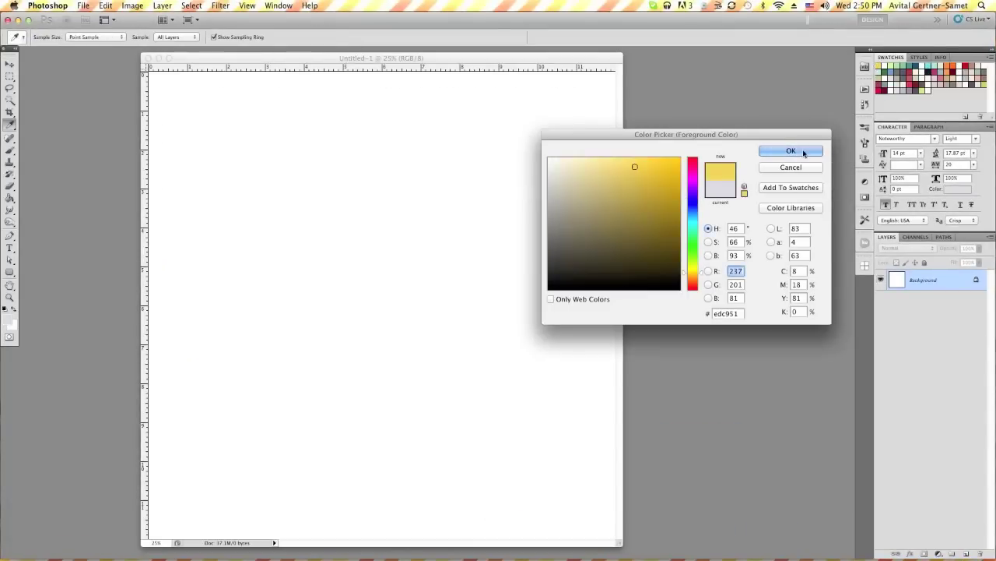
pyautogui.click(791, 151)
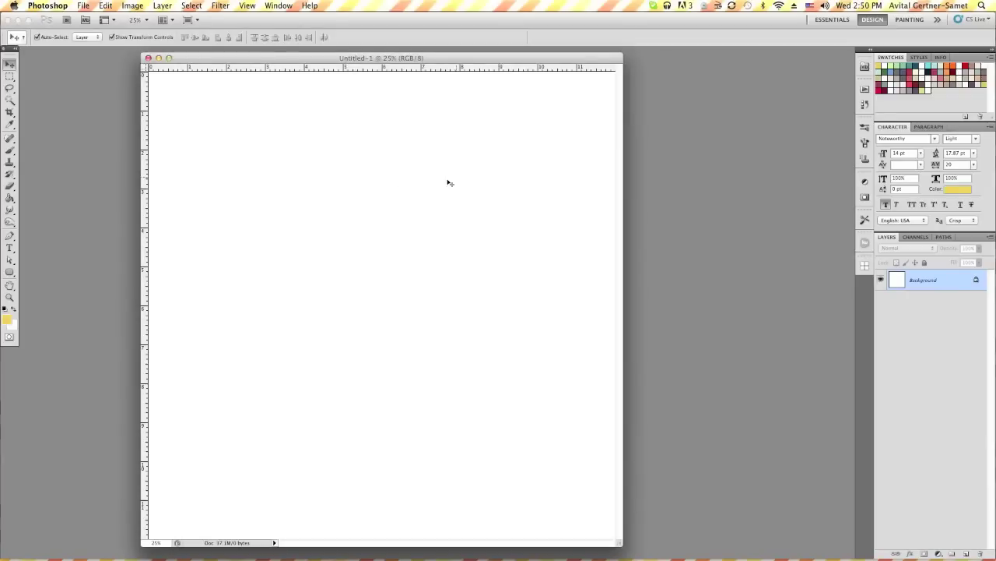
# Step: Stamp a small yellow doily upper left and a larger one near the page centre
pyautogui.click(10, 153)
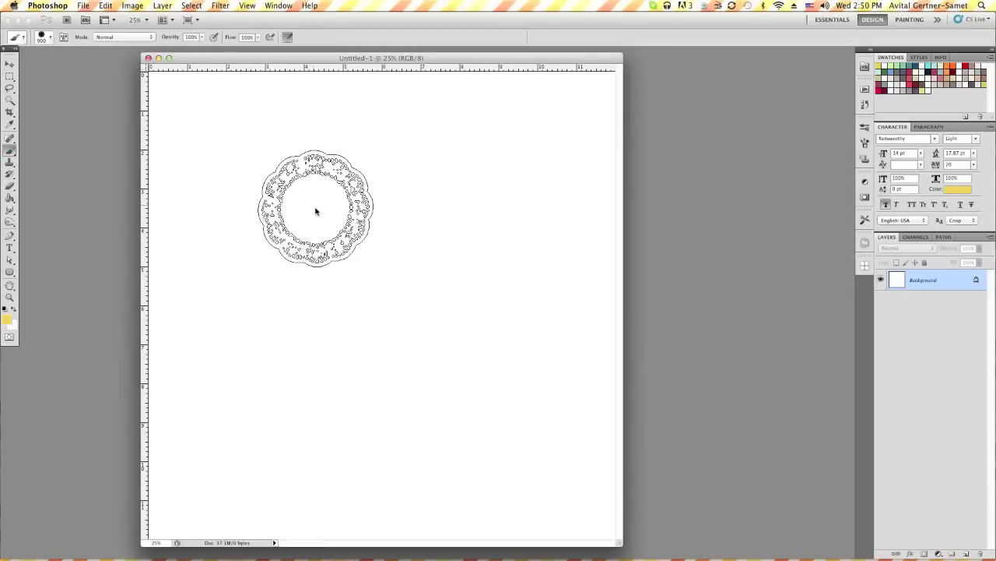
pyautogui.click(326, 231)
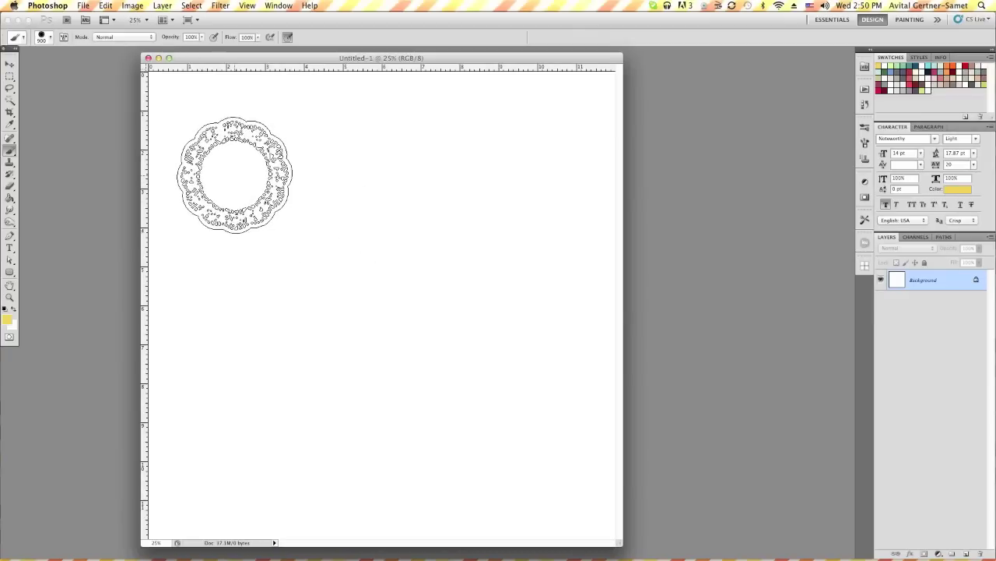
pyautogui.click(234, 175)
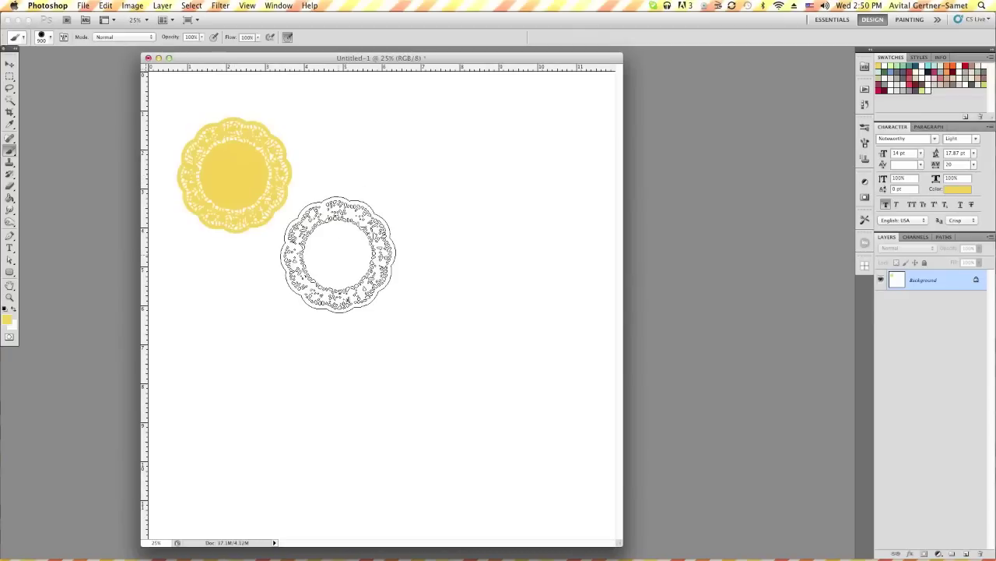
pyautogui.press(']')
pyautogui.press(']')
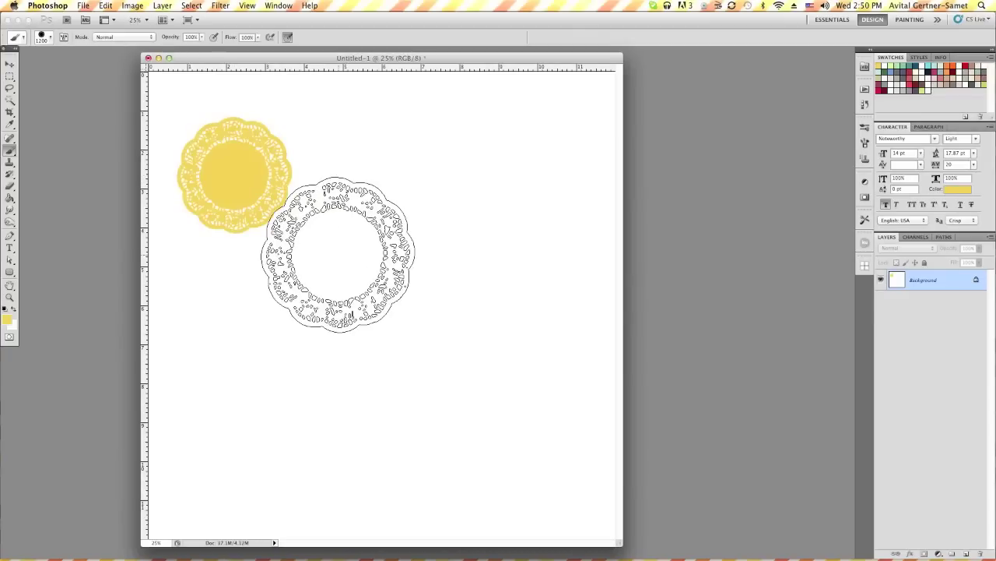
pyautogui.press(']')
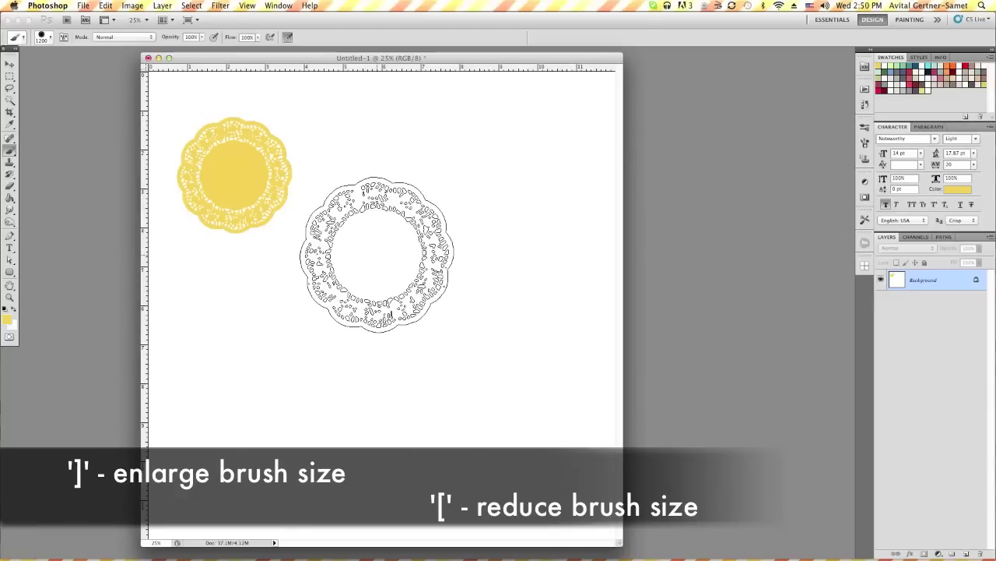
pyautogui.click(377, 255)
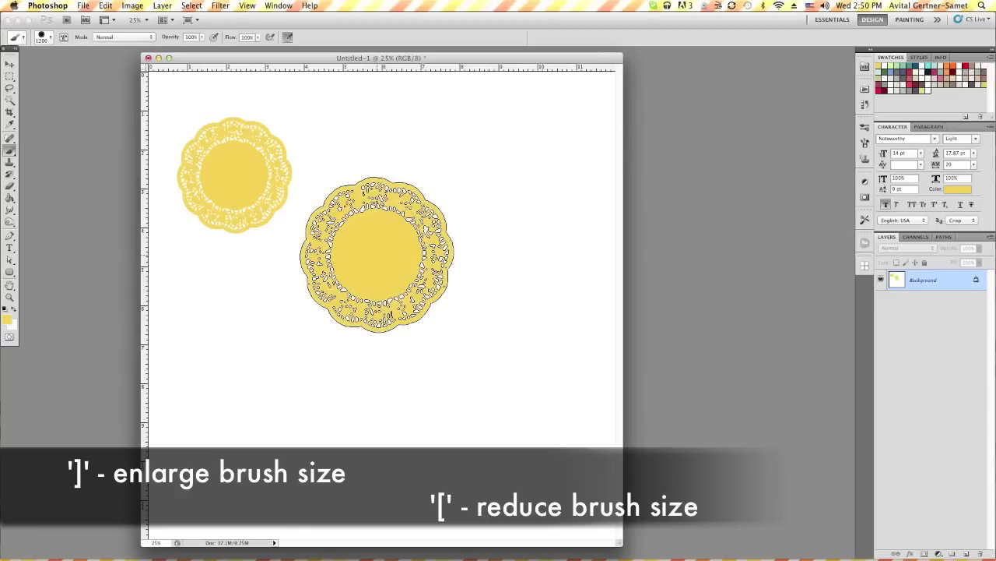
pyautogui.press('[')
pyautogui.press('[')
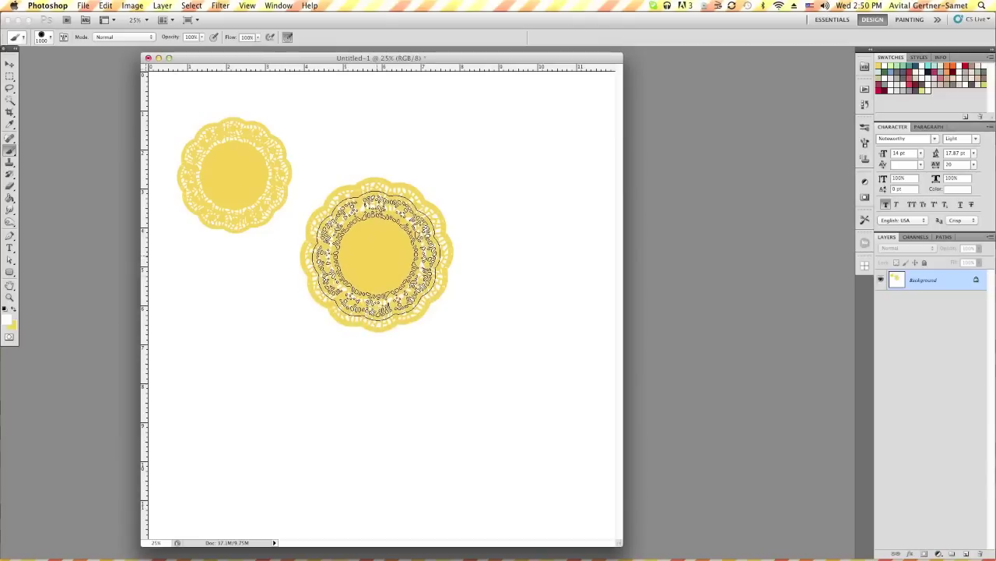
# Step: Stamp white inside the large doily, then cream doilies at 800 px around the page
pyautogui.click(376, 256)
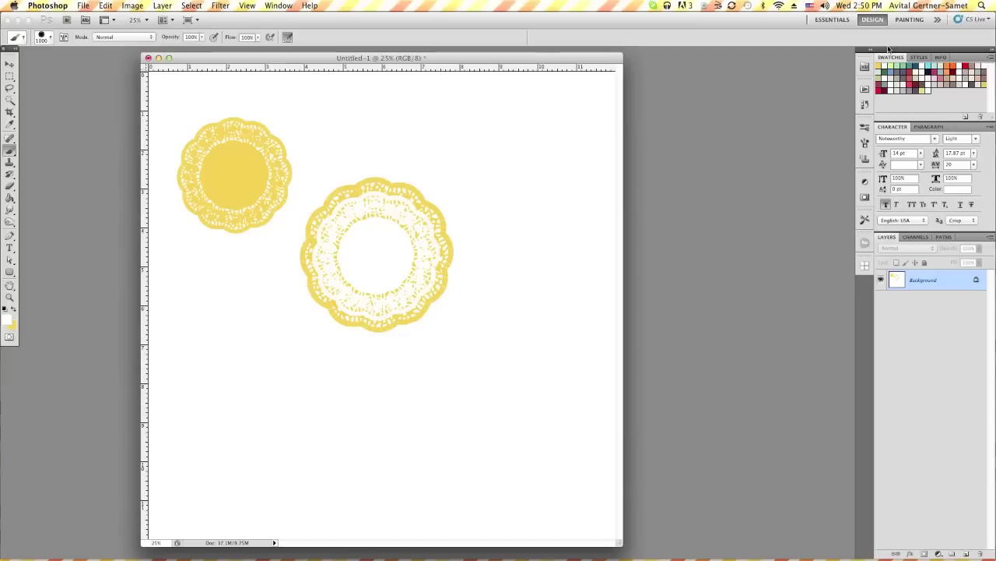
pyautogui.click(979, 65)
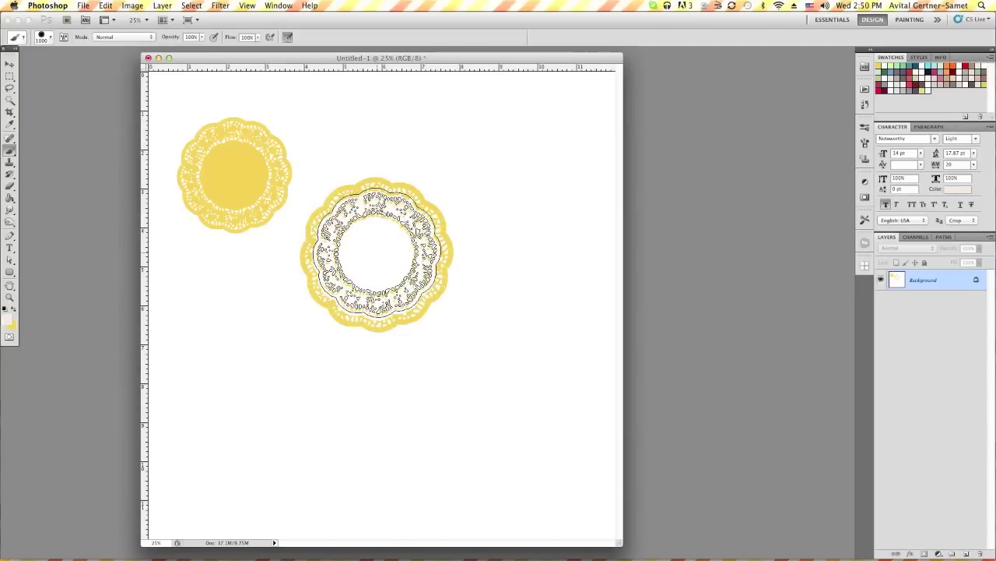
pyautogui.press('[')
pyautogui.press('[')
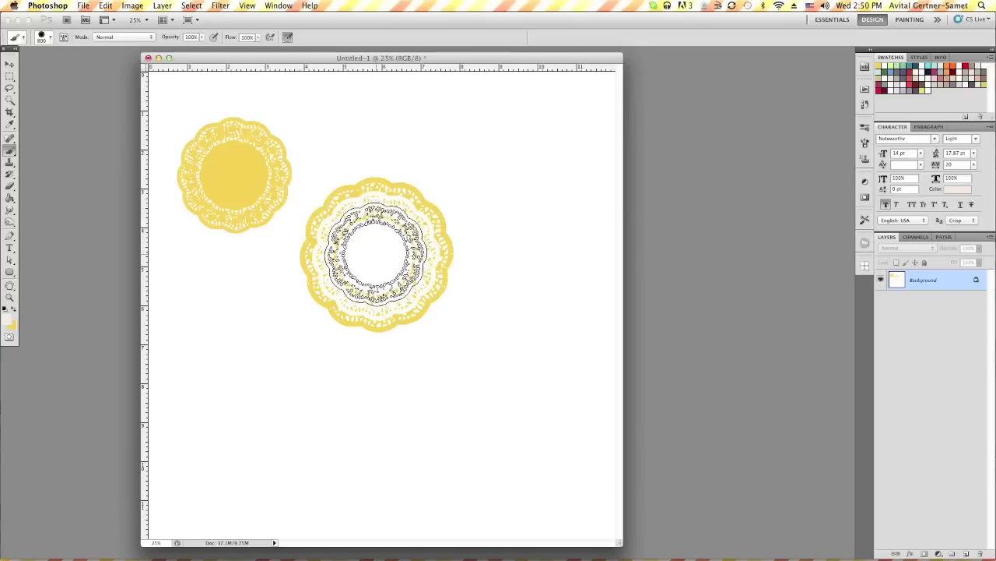
pyautogui.click(377, 253)
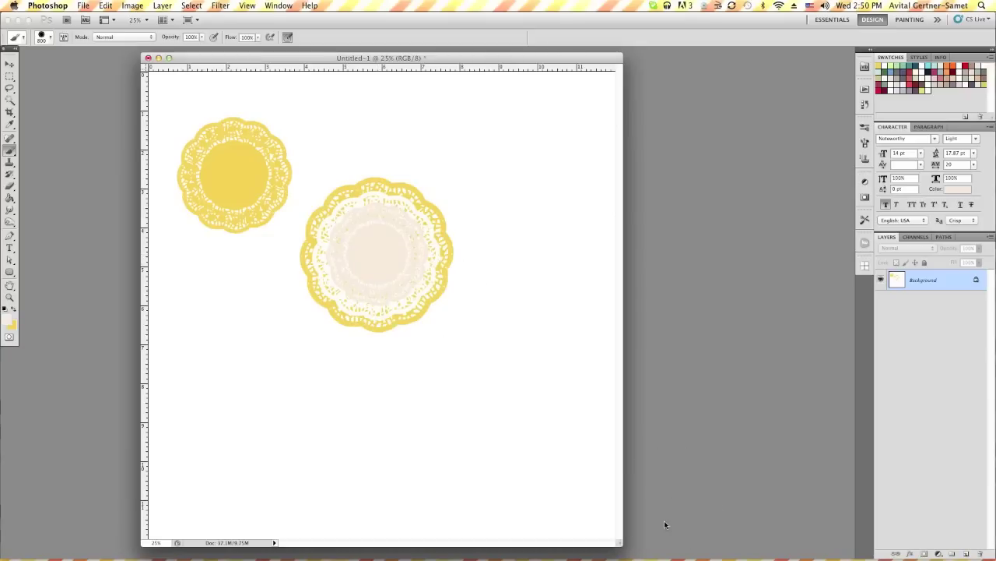
pyautogui.click(476, 426)
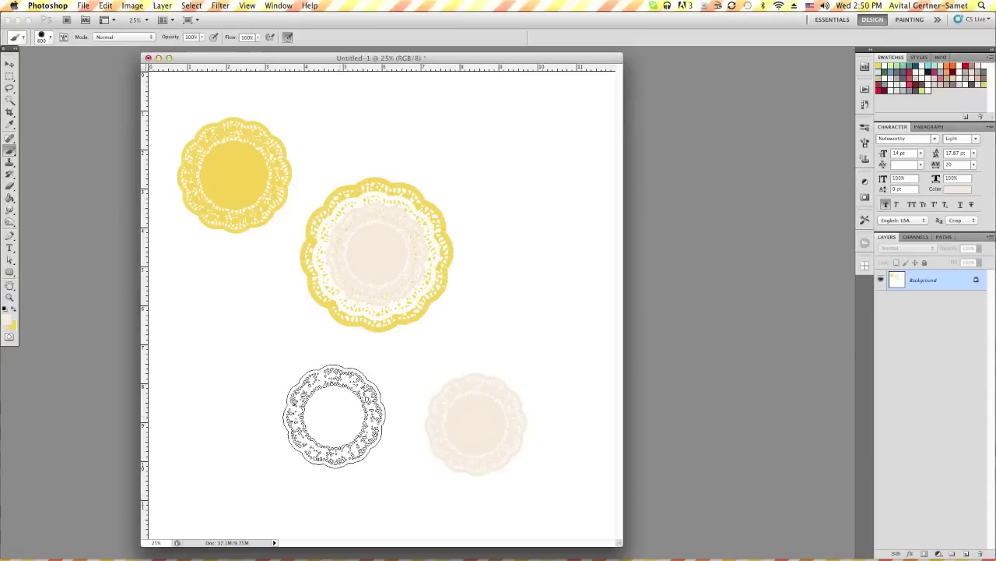
pyautogui.click(333, 416)
pyautogui.click(531, 292)
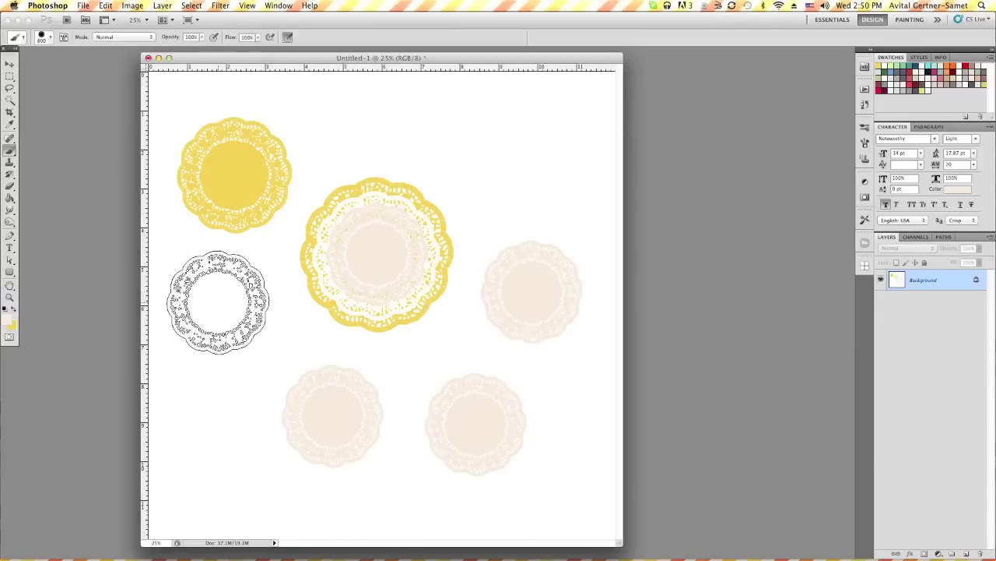
pyautogui.click(218, 303)
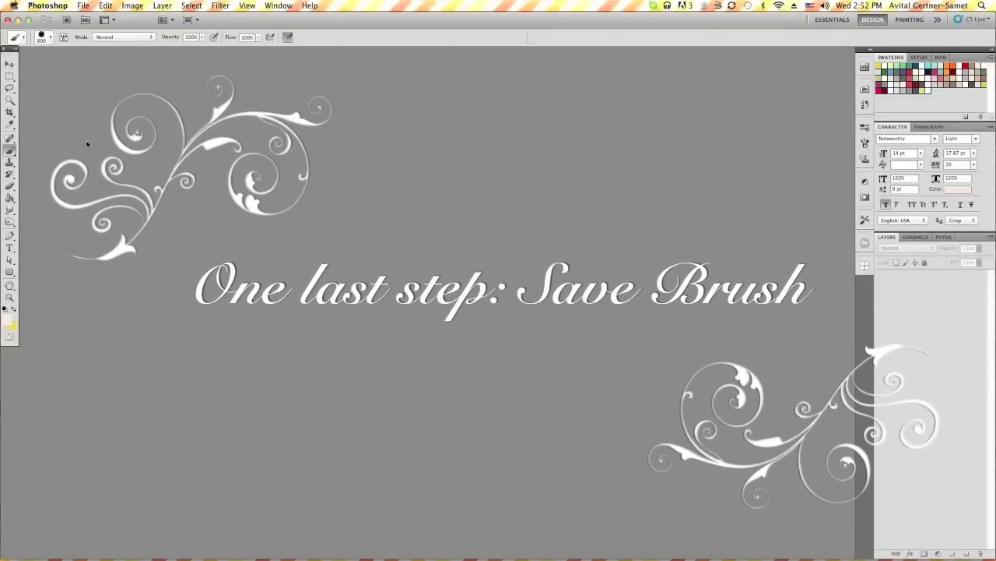
# Step: In the Preset Manager, select the Doily brush at the end of Brushes and choose Save Set
pyautogui.click(106, 5)
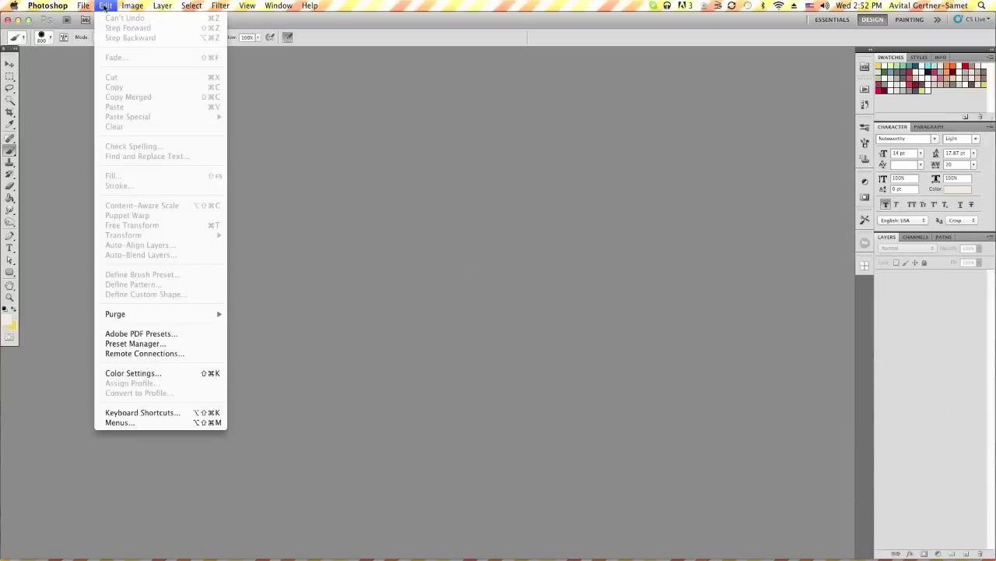
pyautogui.click(148, 343)
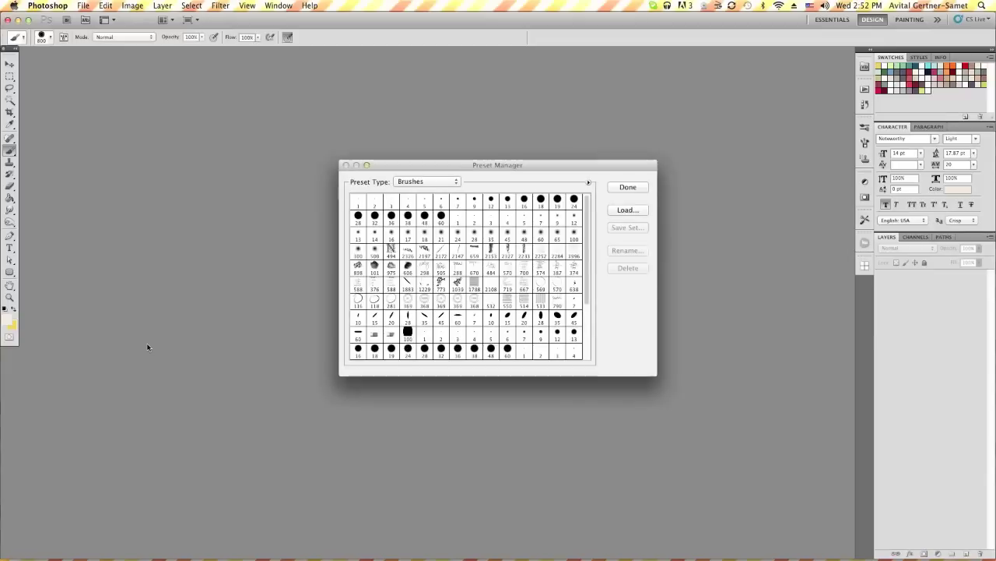
pyautogui.scroll(-5, 587, 288)
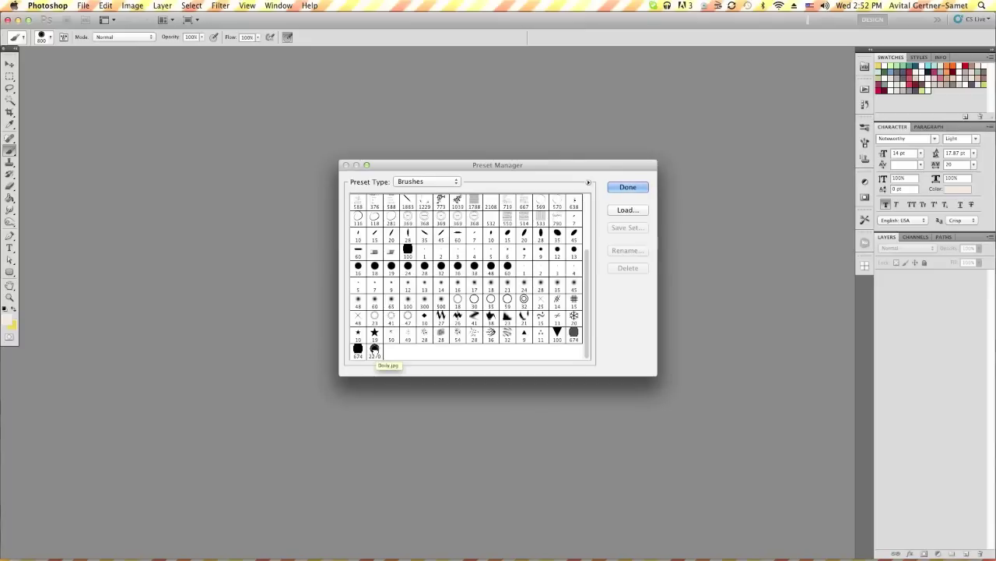
pyautogui.click(376, 351)
pyautogui.click(630, 228)
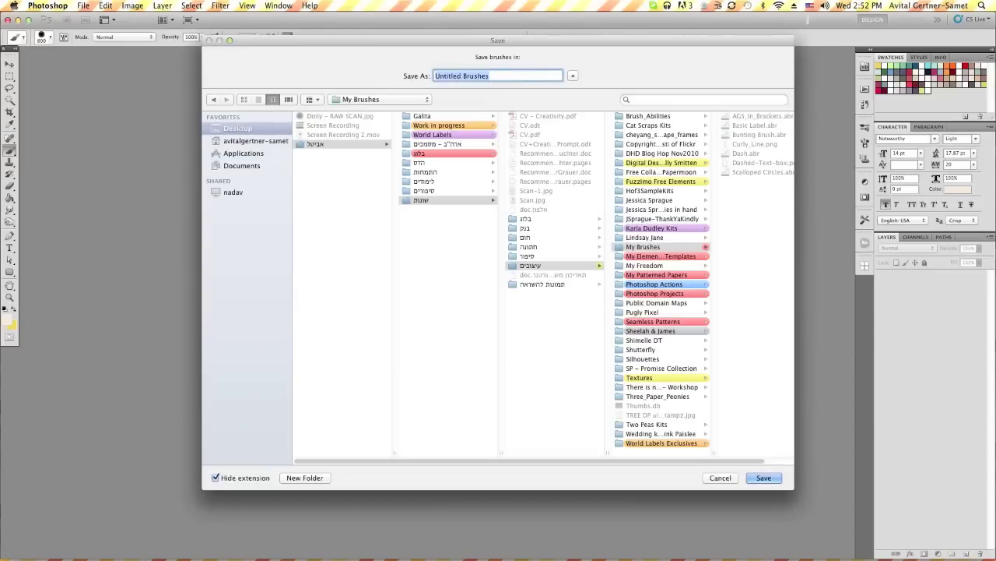
# Step: Save the brush set as 'Doily' and close the Preset Manager with Done
pyautogui.write('Doily')
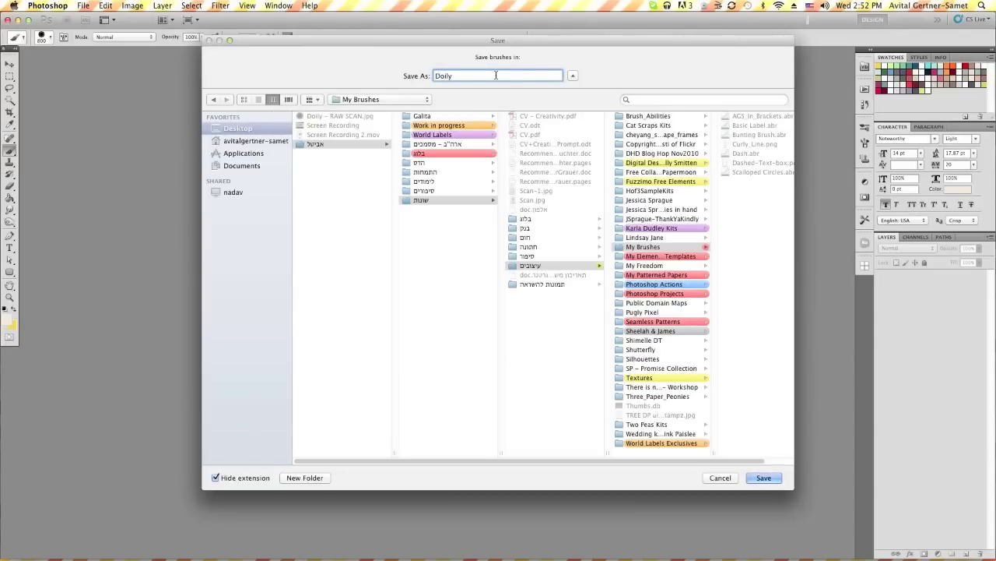
pyautogui.click(763, 477)
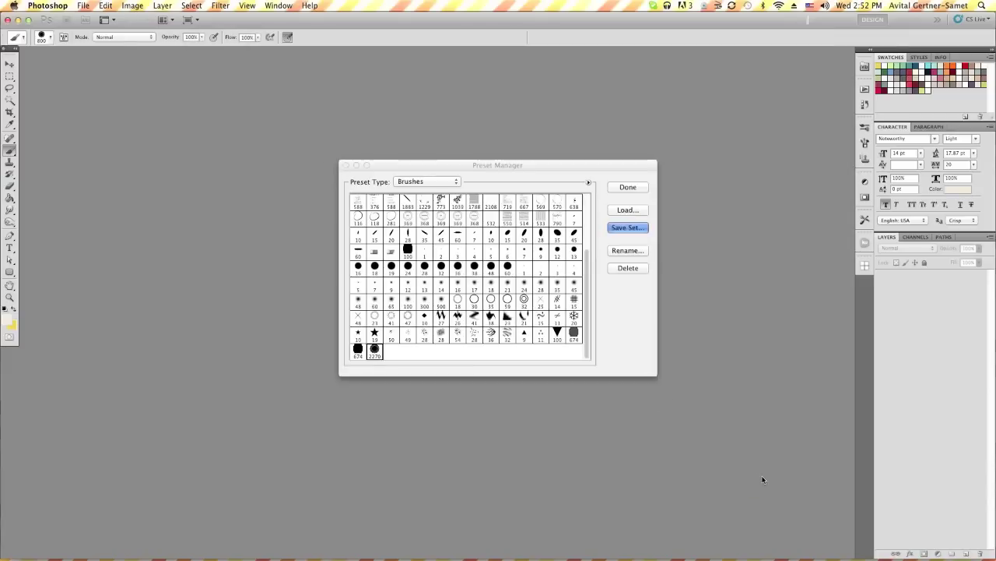
pyautogui.click(628, 188)
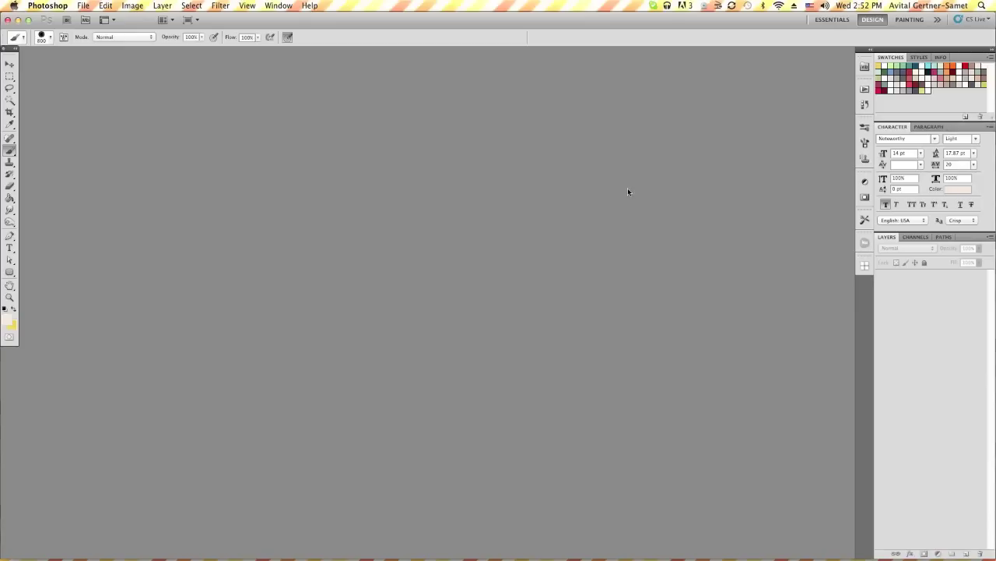